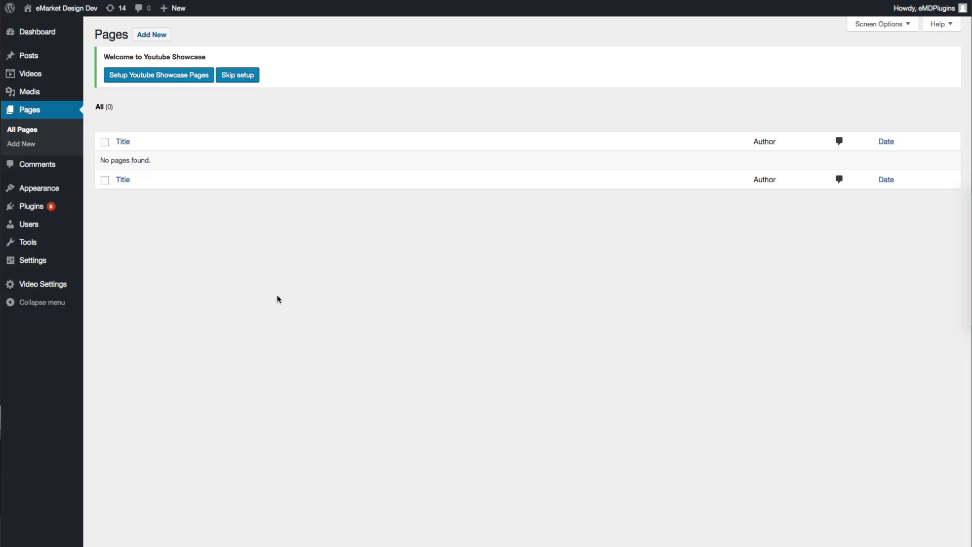
Create the YouTube Showcase gallery pages, check All Pages, then go to Video Settings.
click(169, 79)
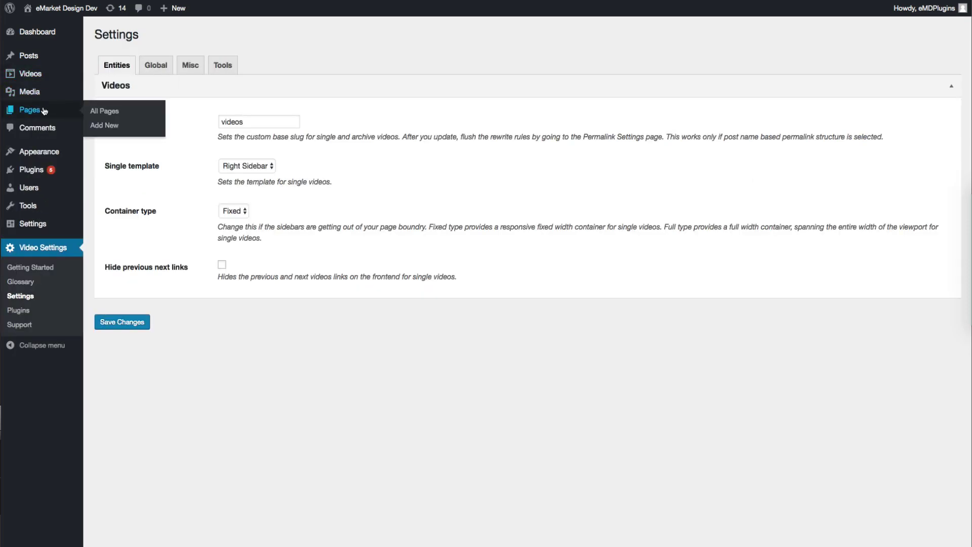
click(43, 111)
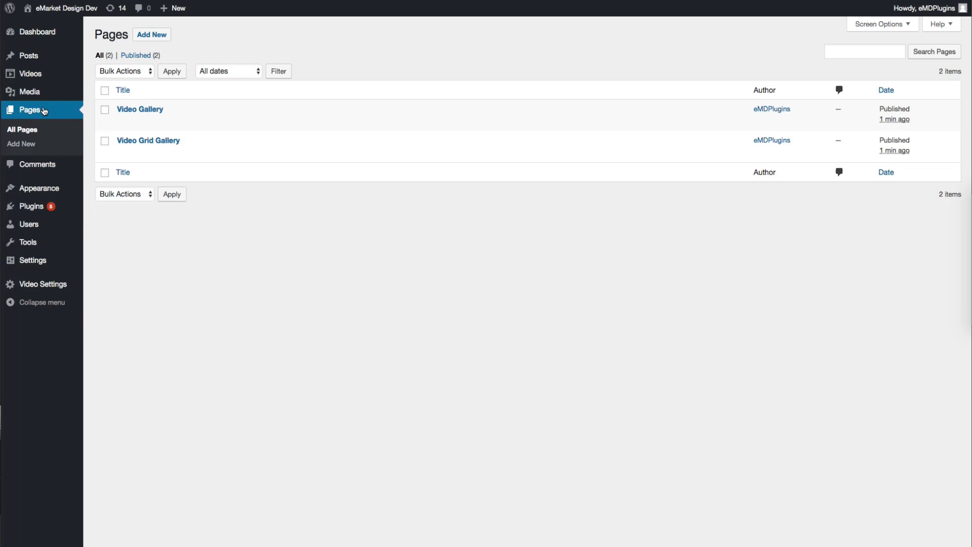
click(45, 290)
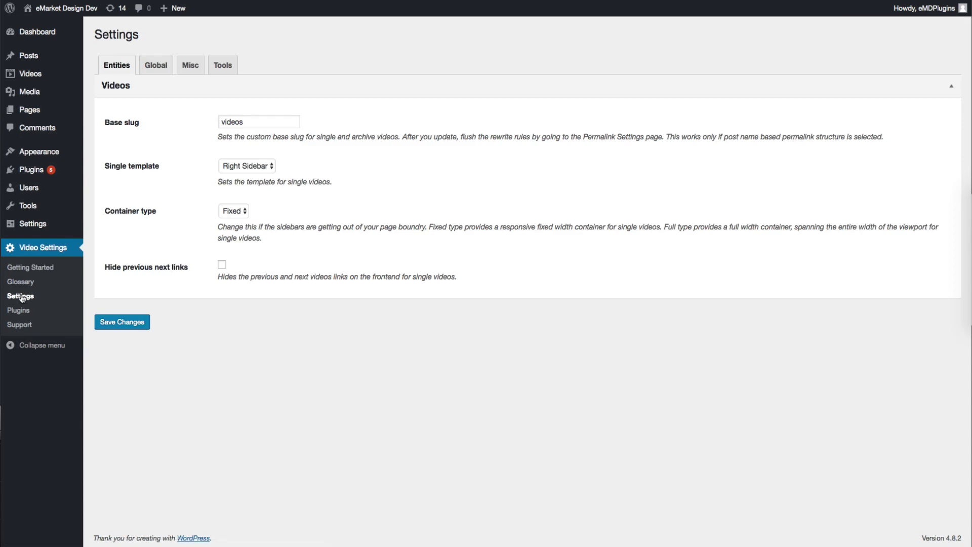
click(223, 66)
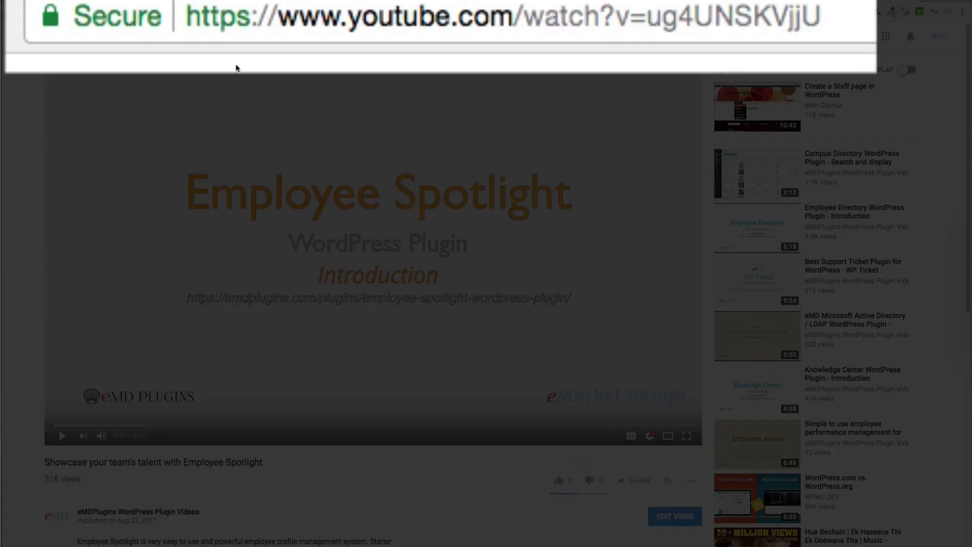
Select the video ID ug4UNSKVjjU from the Employee Spotlight YouTube address.
click(650, 16)
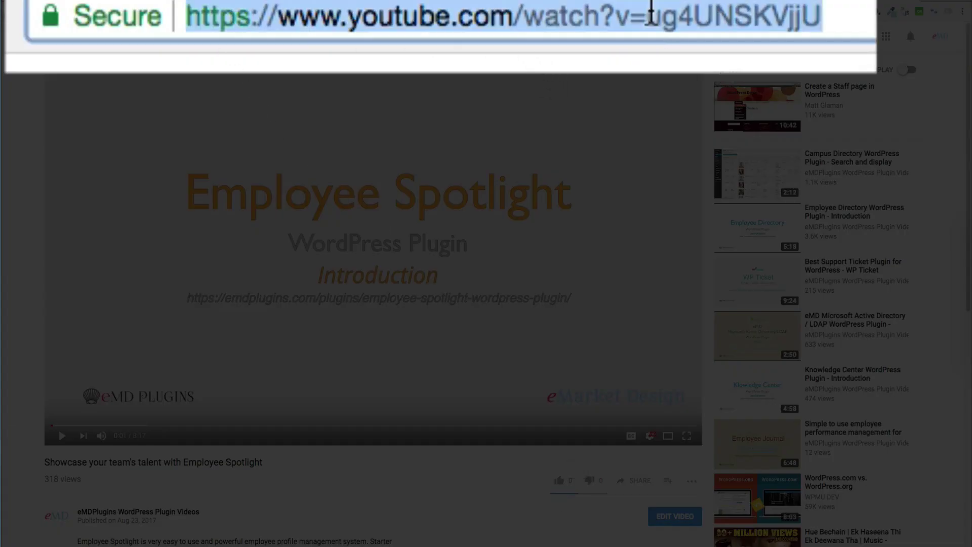
drag(651, 16, 866, 23)
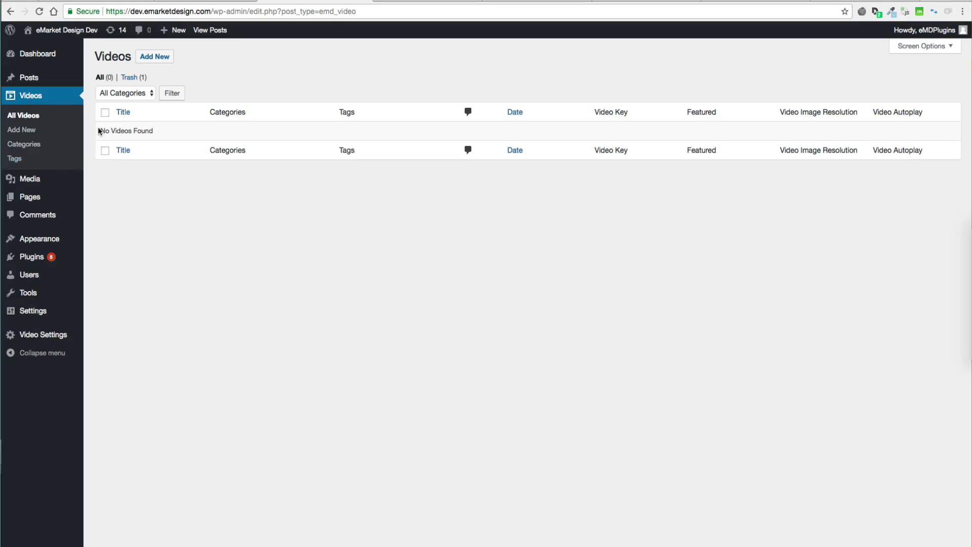
Start a new video with key ug4UNSKVjjU, the Employee Spotlight title and description.
click(154, 57)
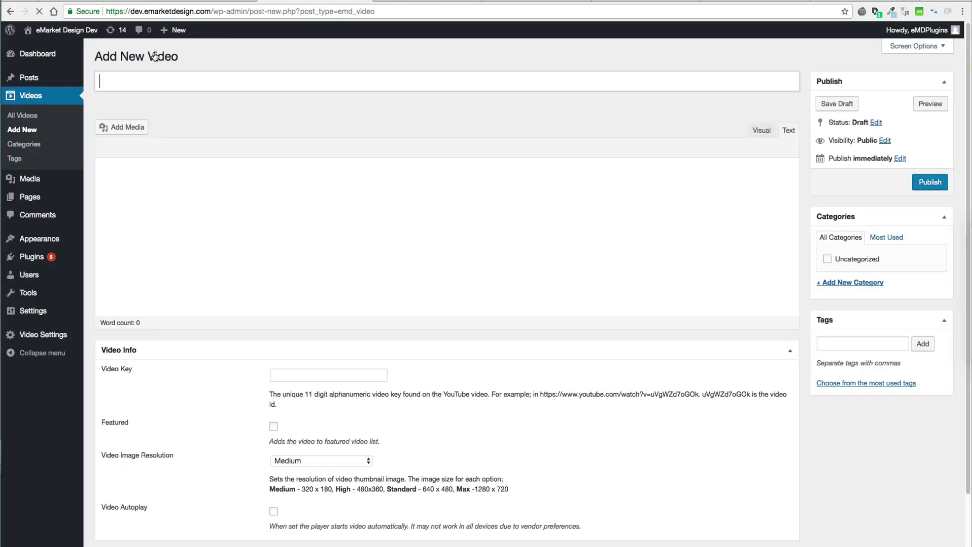
click(300, 376)
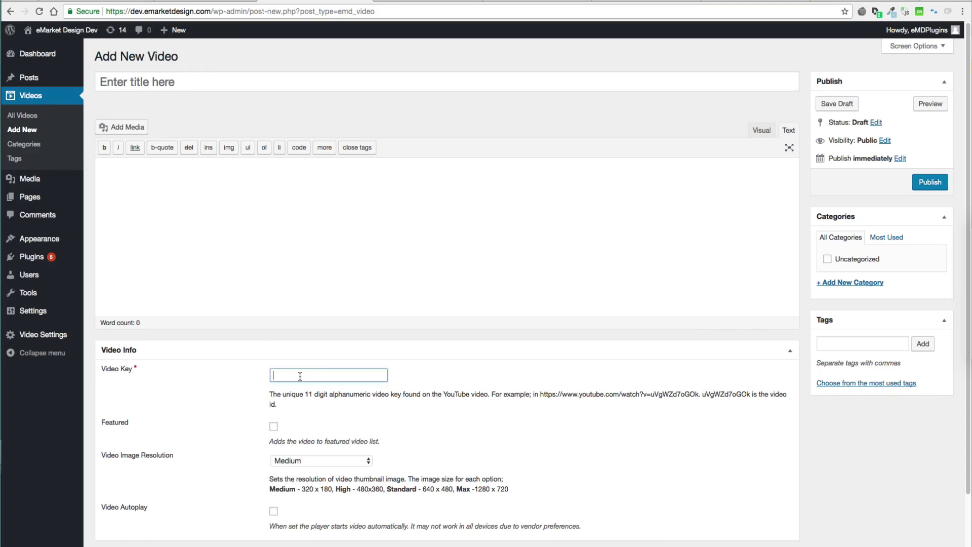
text(ug4UNSKVjjU)
click(241, 375)
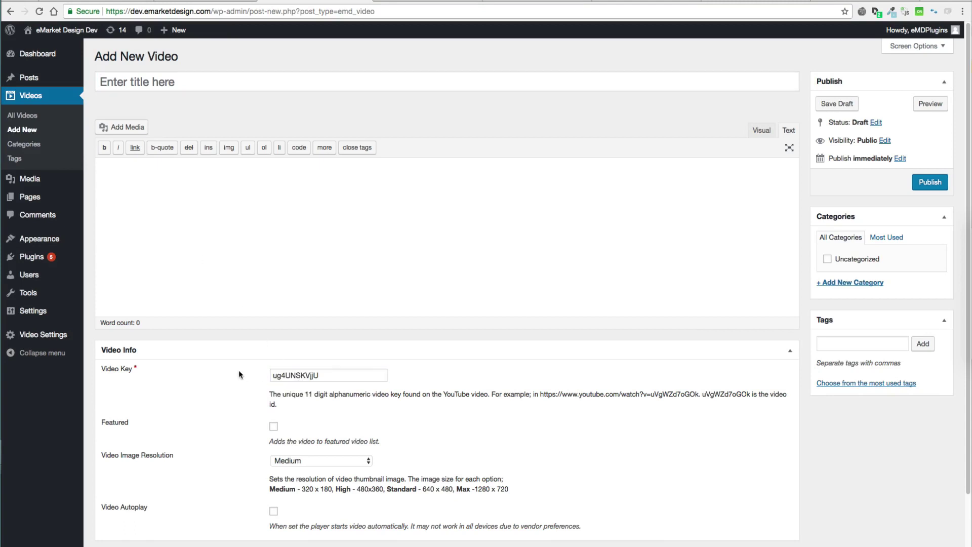
click(326, 374)
click(156, 82)
text(Showcase your team's talent with Employee Spotlight)
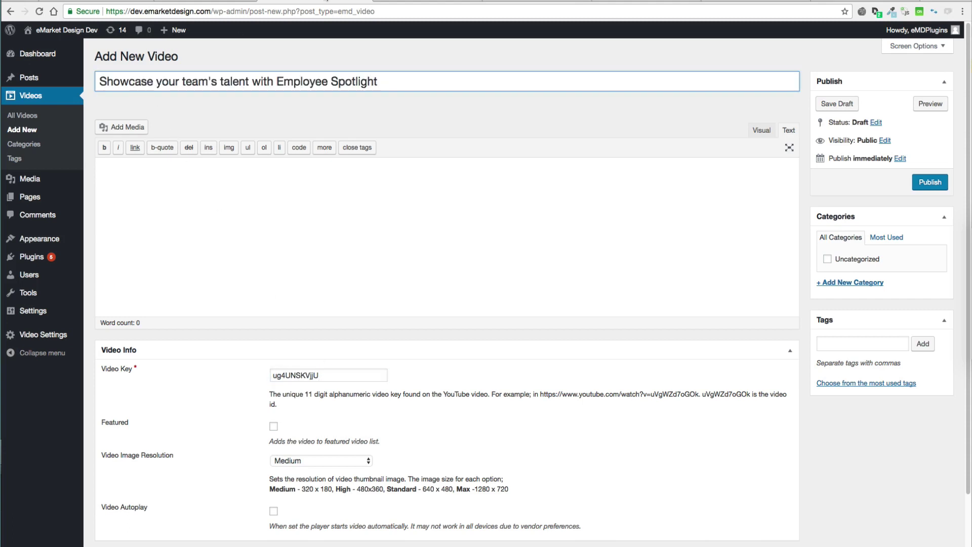
click(210, 206)
text(Employee Spotlight is very easy to use and powerful employee profile management system. Starter edition is free and available to download at wordpress.org)
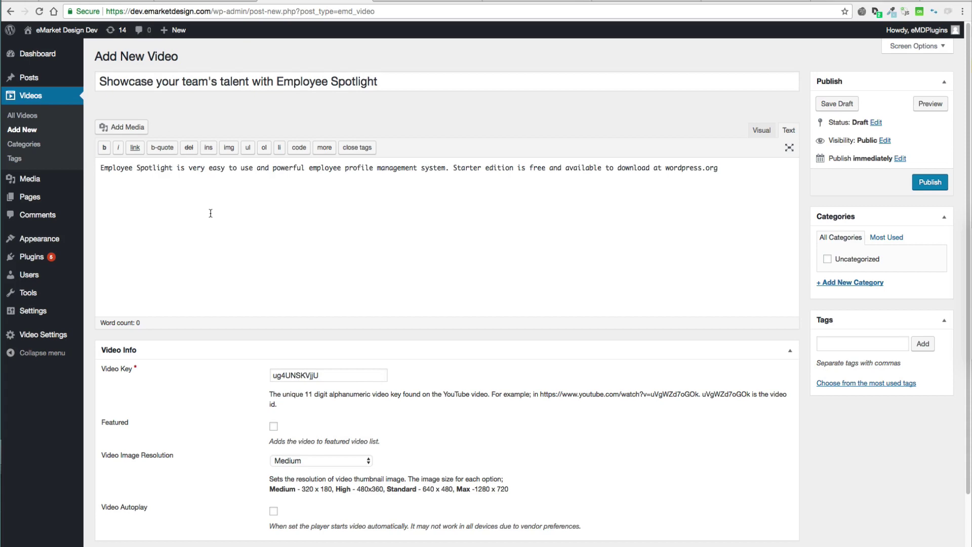
scroll(215, 393, down, 3)
Mark it Featured with Medium thumbnail resolution, add the excerpt and attempt to publish.
click(274, 290)
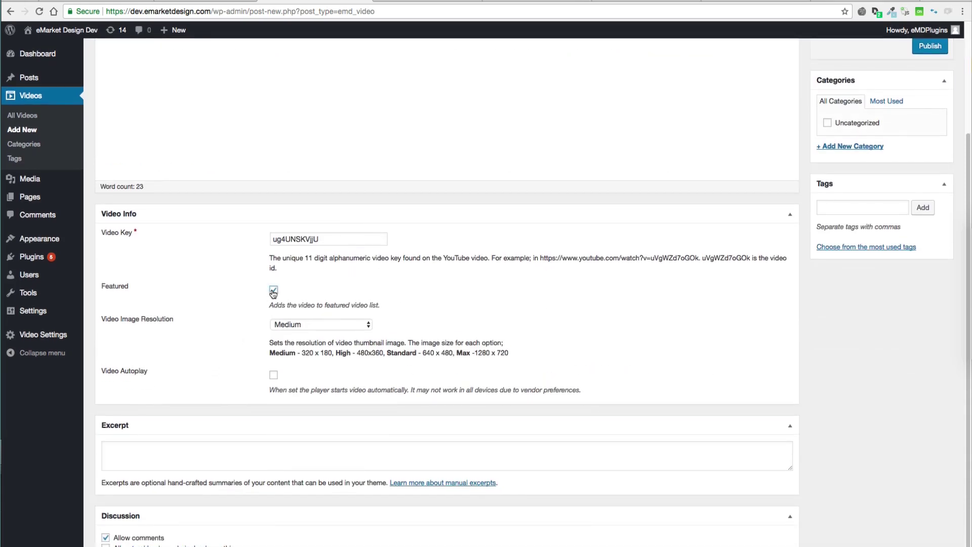
click(353, 323)
click(354, 324)
click(227, 459)
text(Employee Spotlight is very easy to use and powerful employee profile management system. Starter edition is free and available to download at wordpress.org)
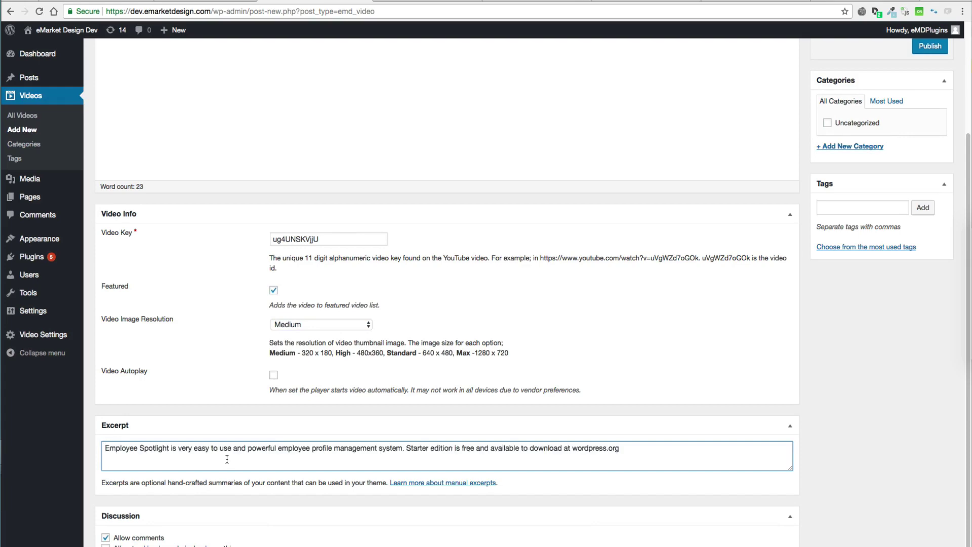
scroll(256, 395, up, 3)
click(930, 183)
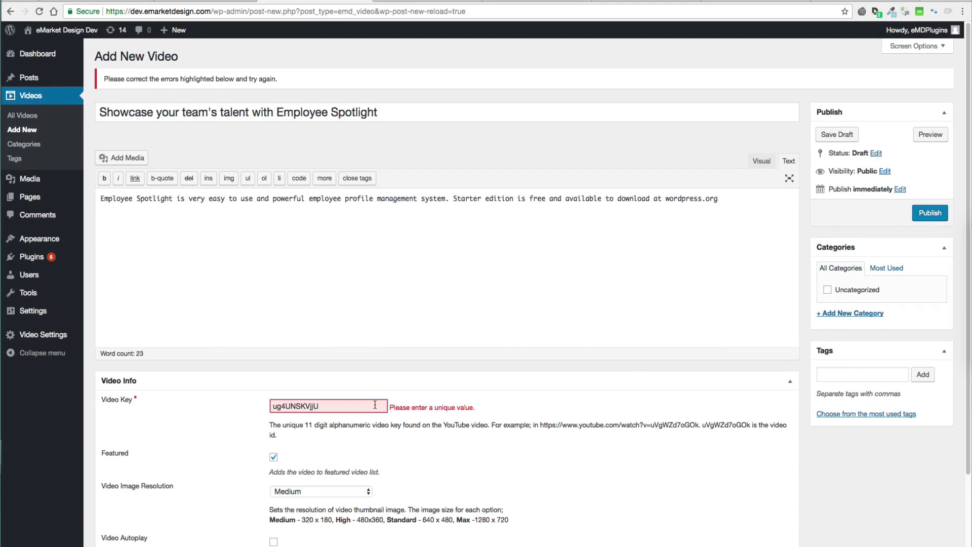
Empty the video trash holding the older duplicate-key video.
right_click(37, 116)
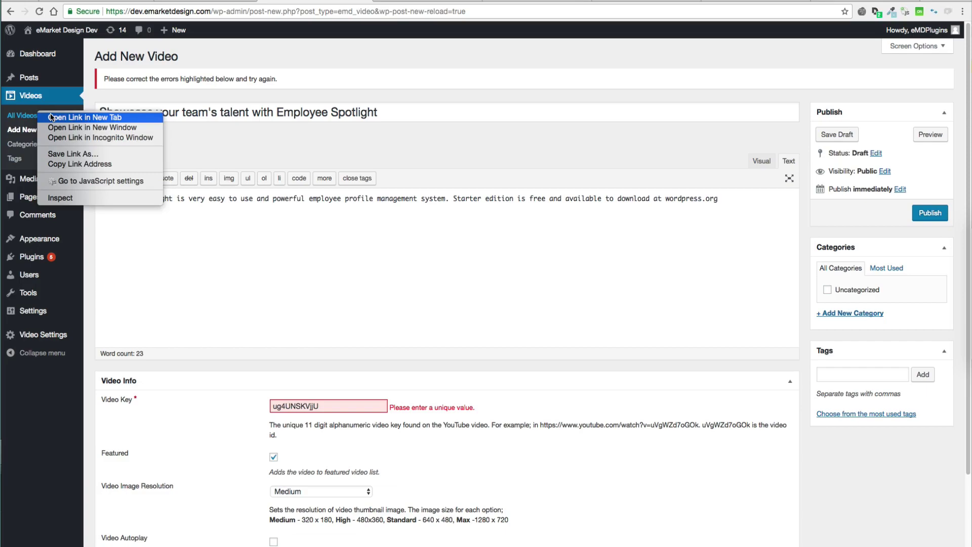
click(61, 120)
click(359, 2)
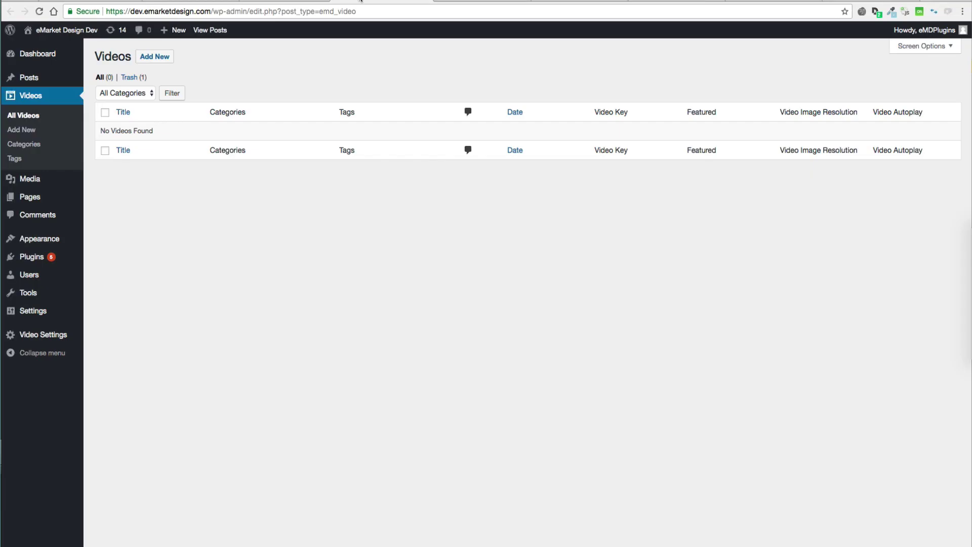
click(132, 78)
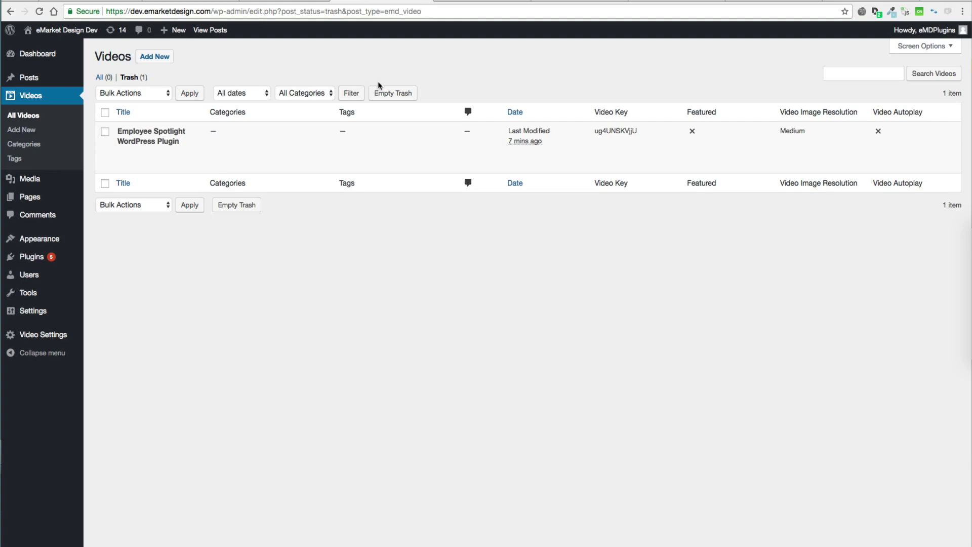
click(401, 94)
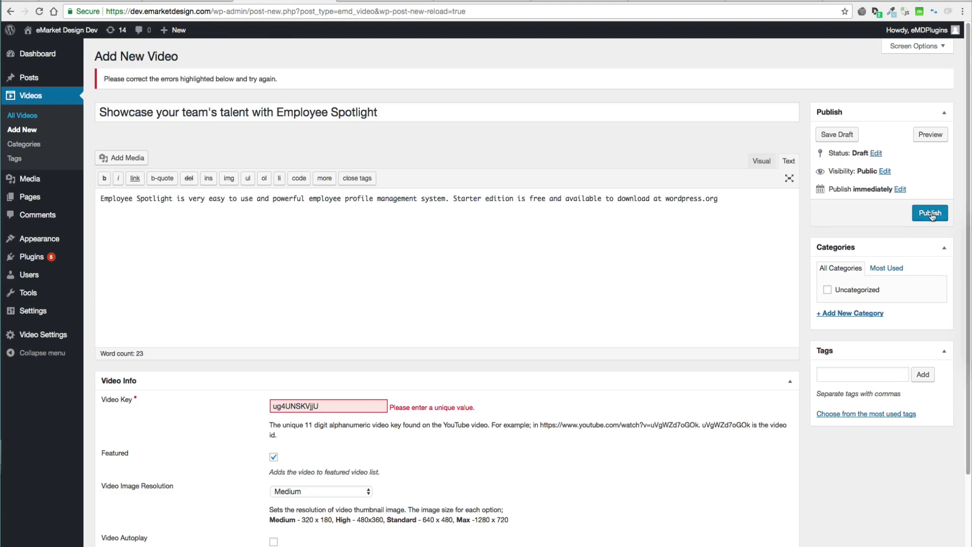
Publish the Employee Spotlight video successfully.
click(927, 214)
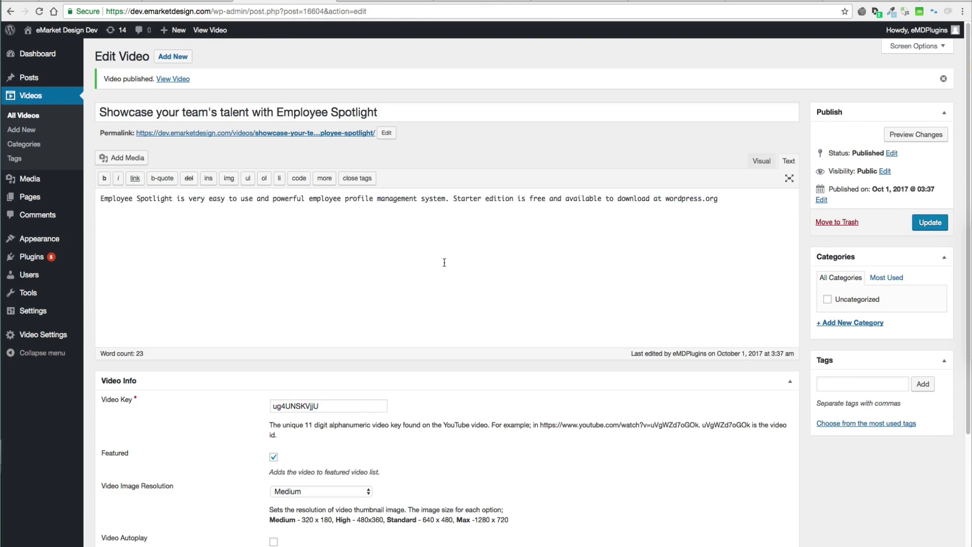
View the published Employee Spotlight video's page in a new tab.
right_click(269, 139)
click(303, 141)
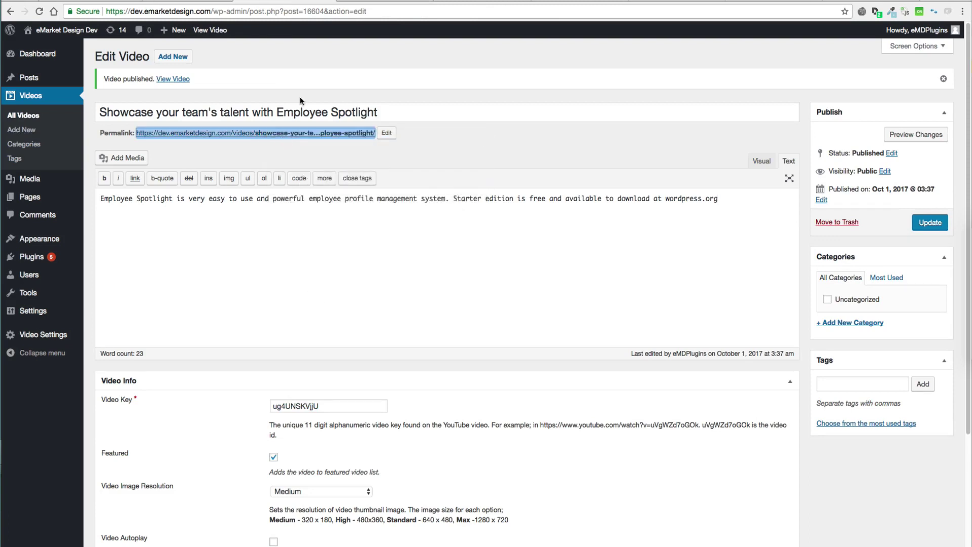
click(359, 6)
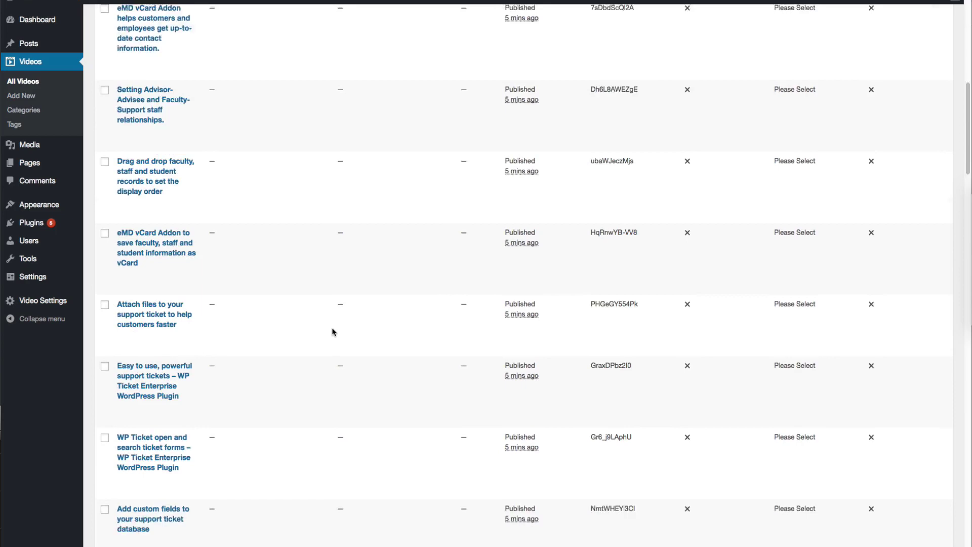
scroll(332, 331, down, 3)
scroll(332, 332, up, 5)
scroll(331, 331, up, 8)
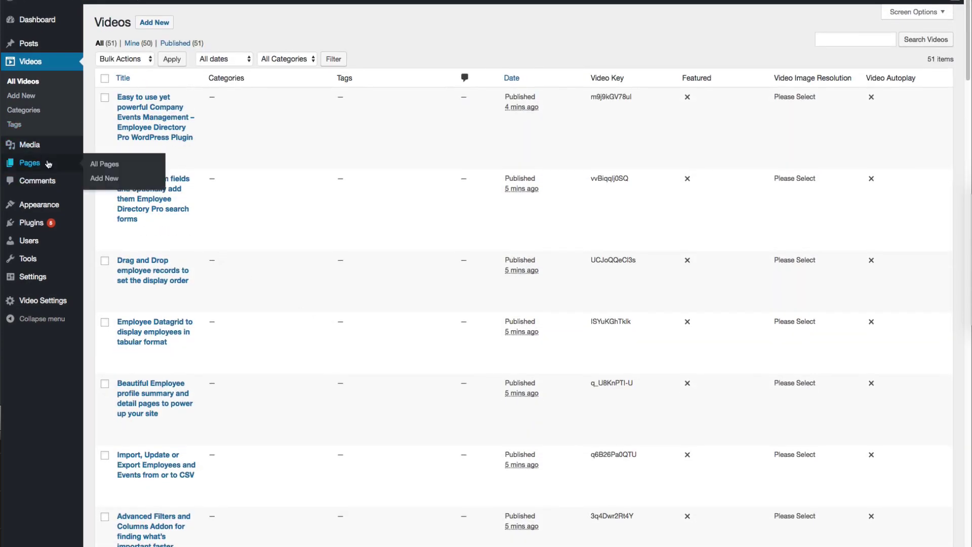
View the Video Gallery page on the site and play the eMD vCard video from its thumbnails.
click(30, 163)
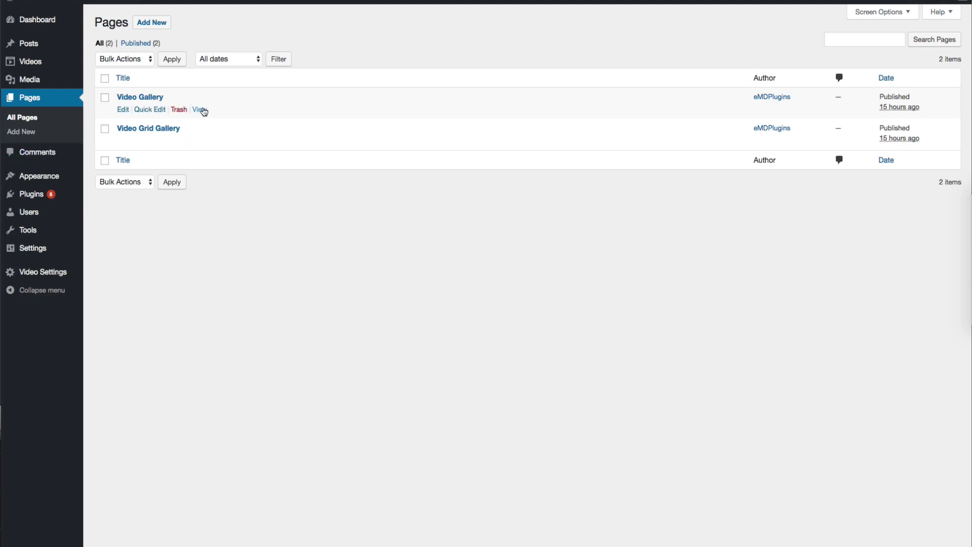
right_click(202, 111)
click(218, 112)
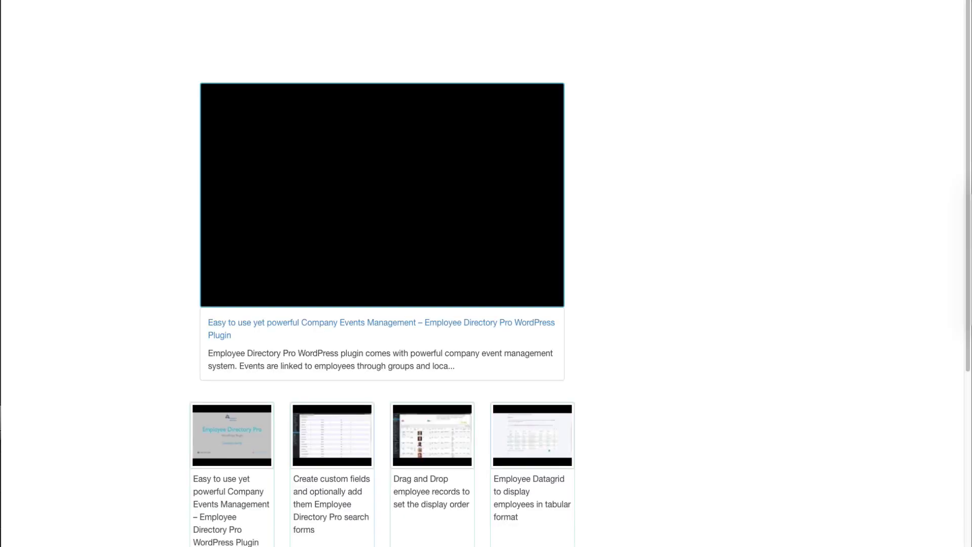
scroll(667, 298, down, 5)
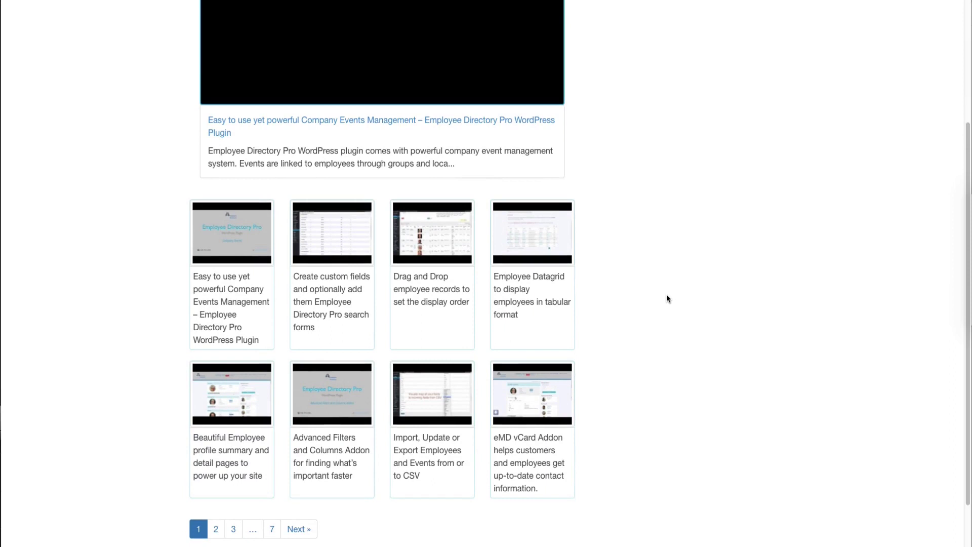
scroll(667, 298, up, 1)
scroll(666, 298, up, 3)
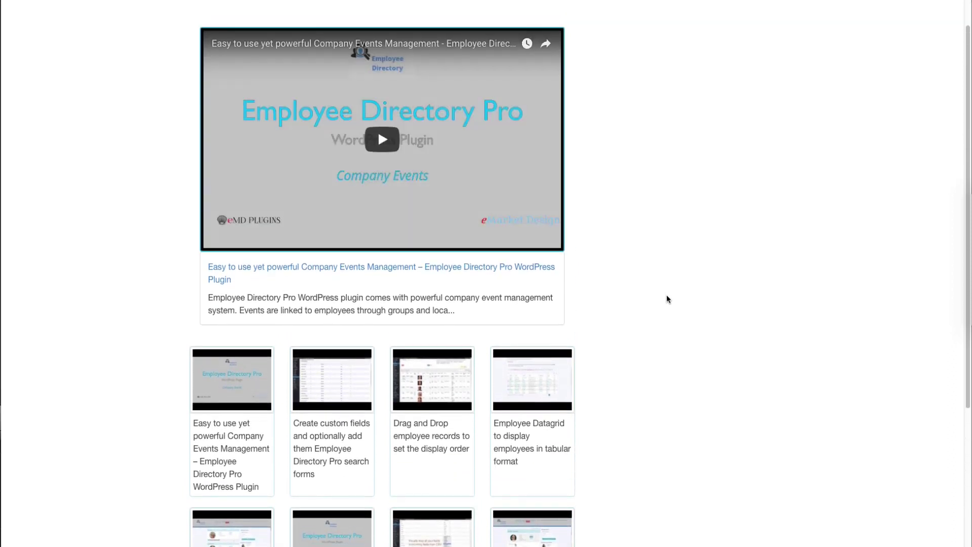
scroll(666, 298, down, 5)
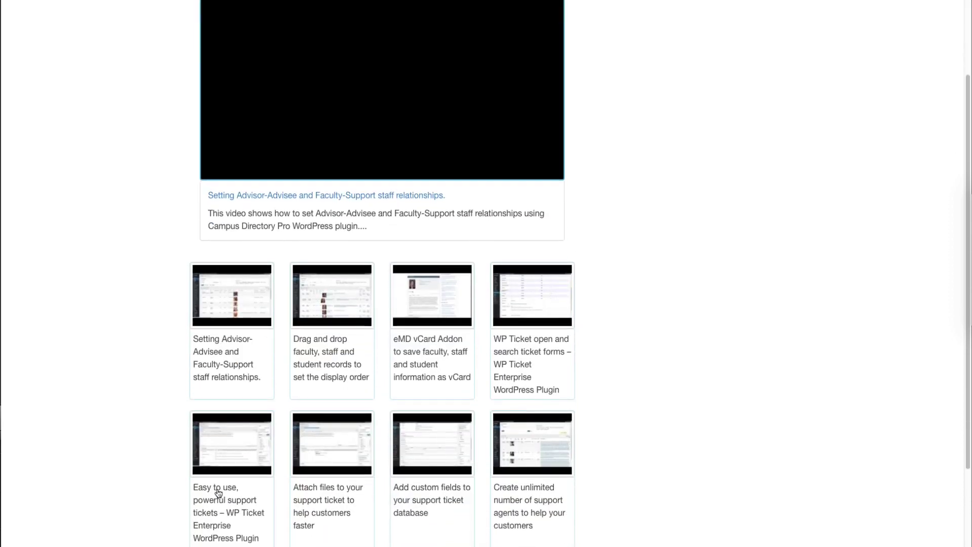
click(435, 352)
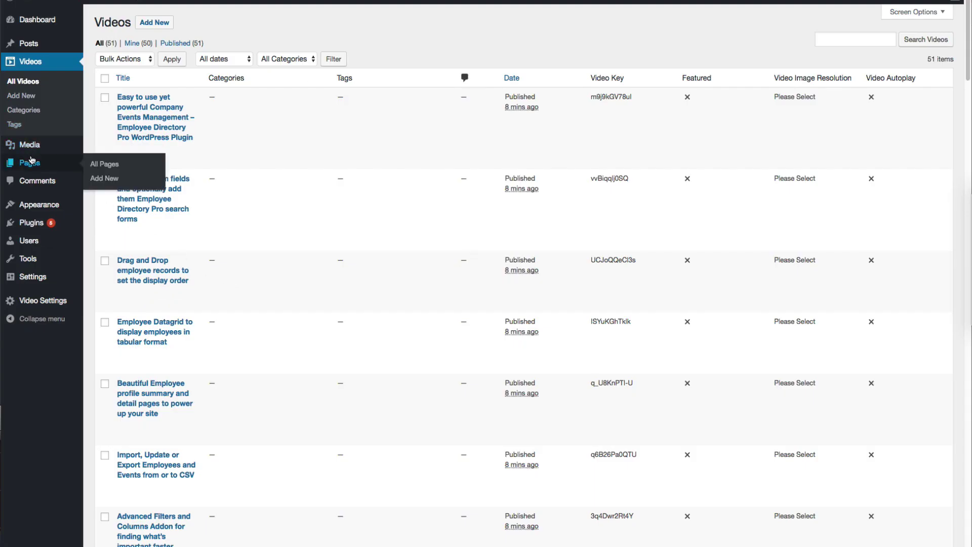
View the Video Grid Gallery page and browse pages 2 and 3 of its thumbnails.
click(30, 162)
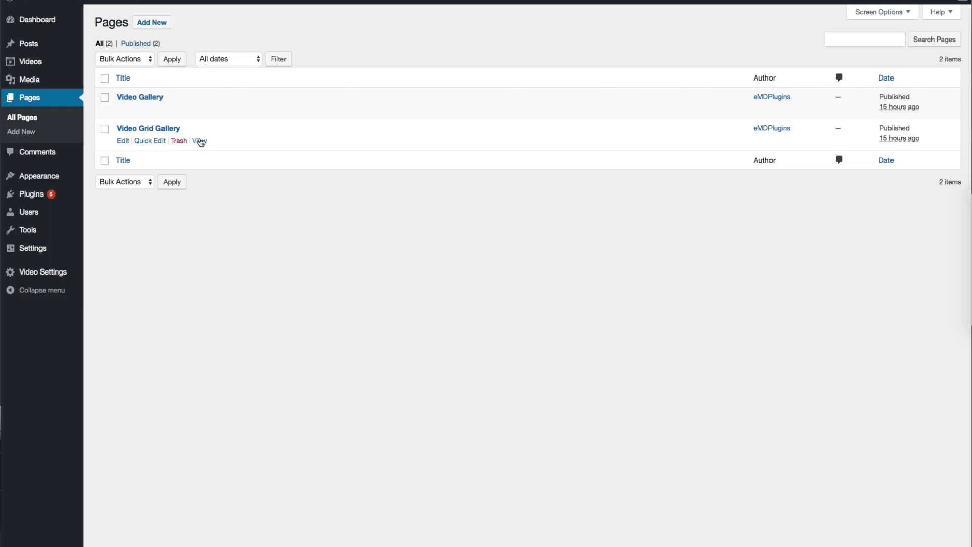
right_click(200, 142)
click(220, 142)
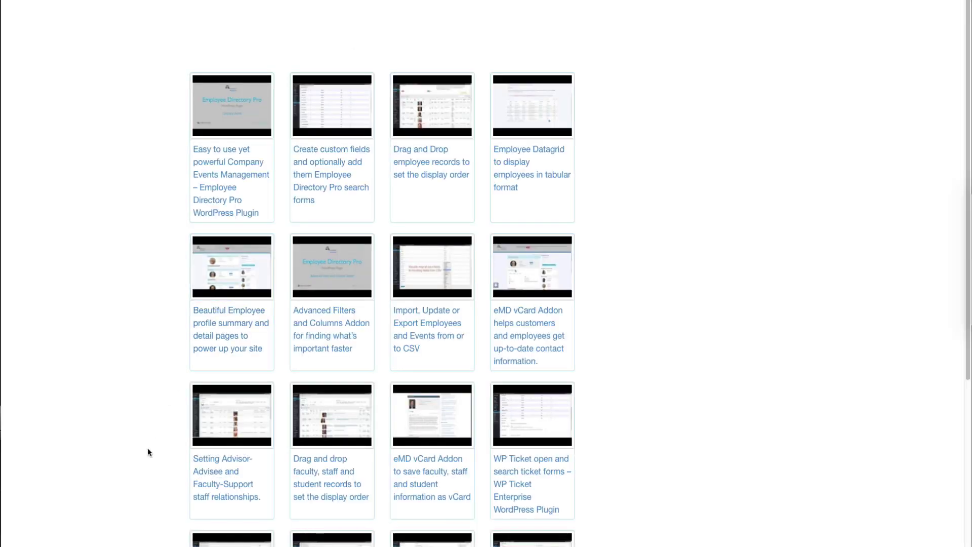
scroll(148, 448, down, 5)
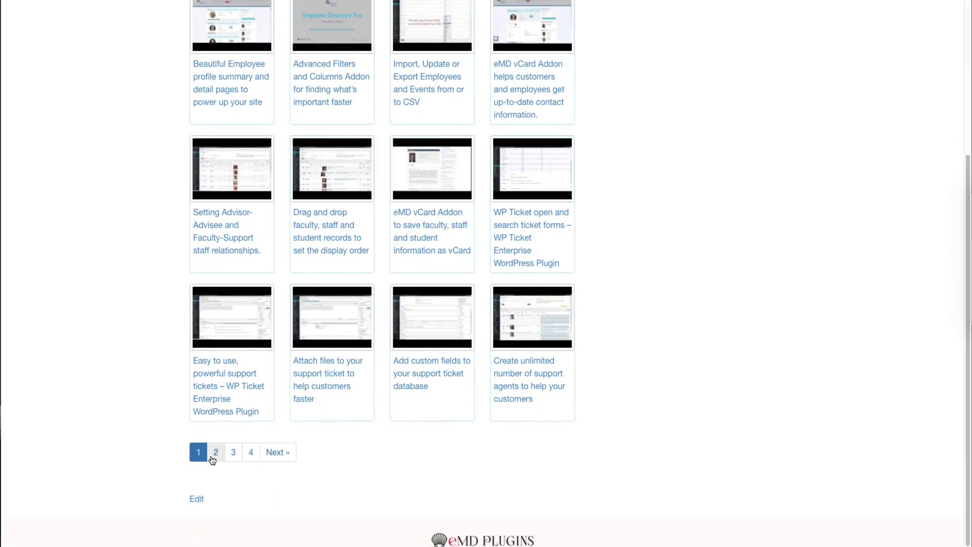
click(213, 460)
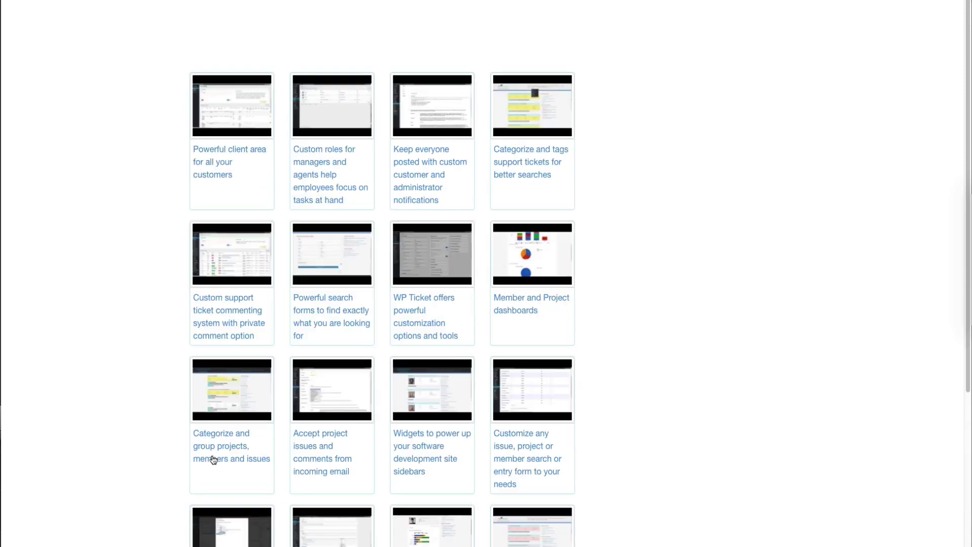
scroll(213, 460, down, 2)
scroll(220, 456, down, 3)
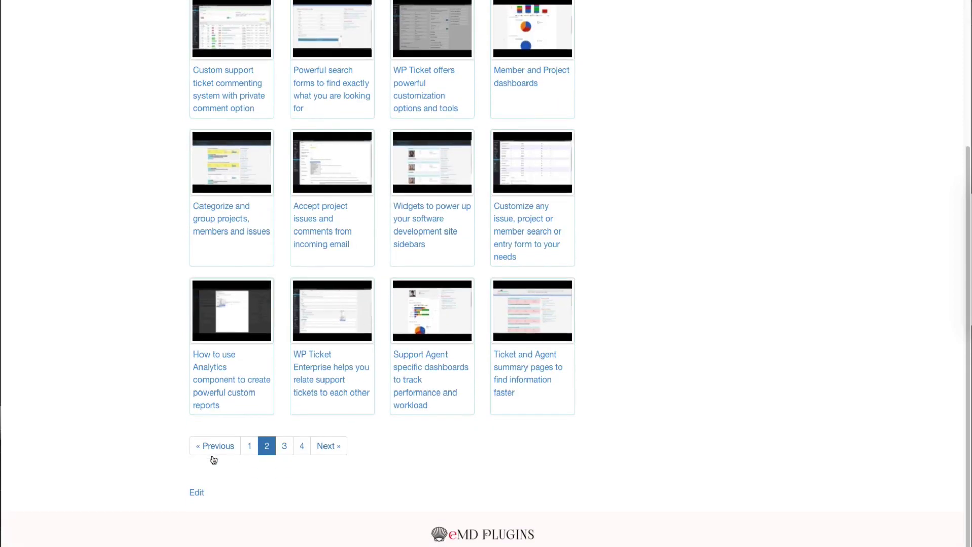
click(285, 446)
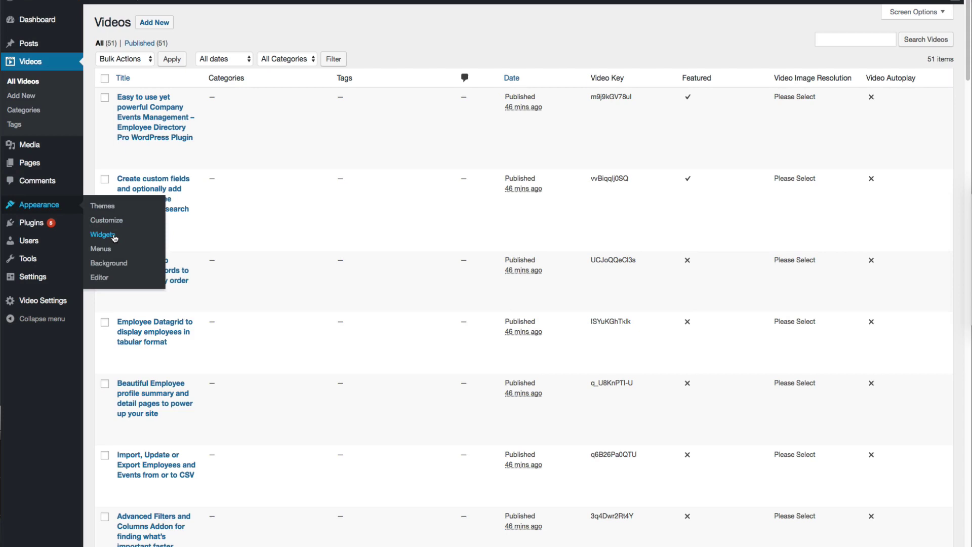
Add the Featured Videos and Recent Videos widgets to the EMD Widget Area.
click(114, 237)
drag(145, 237, 499, 99)
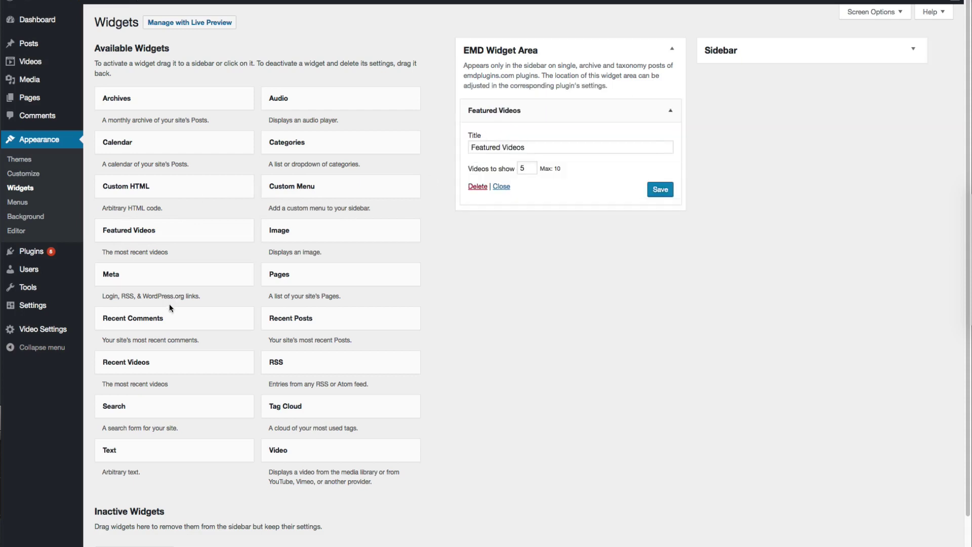
mouse_move(156, 373)
mouse_down()
mouse_move(515, 204)
mouse_move(524, 210)
mouse_up()
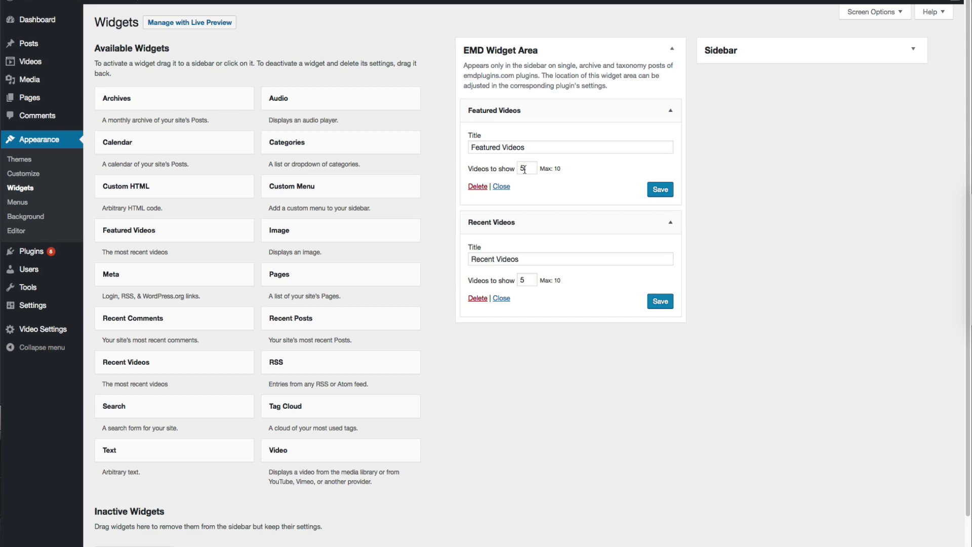
Set Featured Videos to show 1 and Recent Videos to show 4, and save.
click(523, 168)
text(1)
click(521, 280)
text(2)
text(4)
click(664, 302)
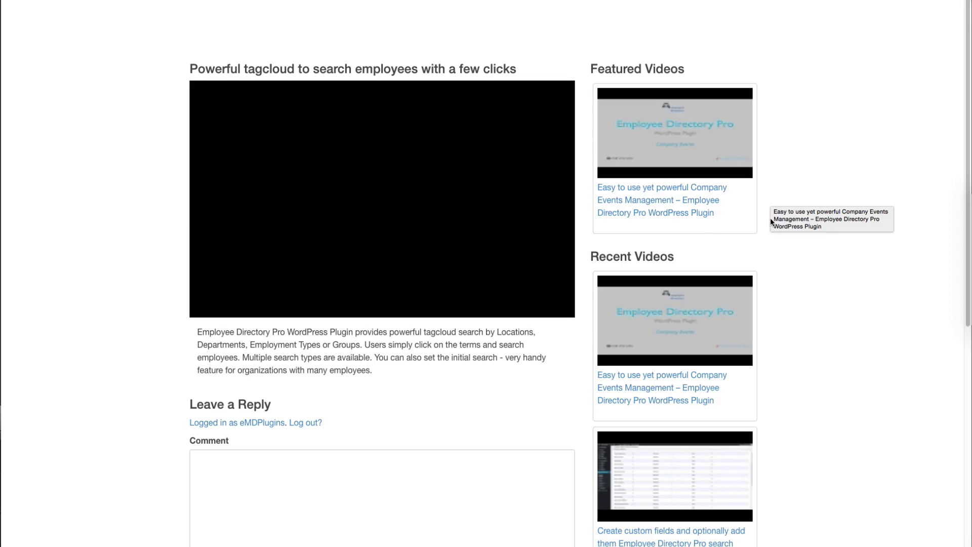
scroll(770, 218, down, 2)
scroll(770, 217, down, 1)
scroll(769, 219, down, 2)
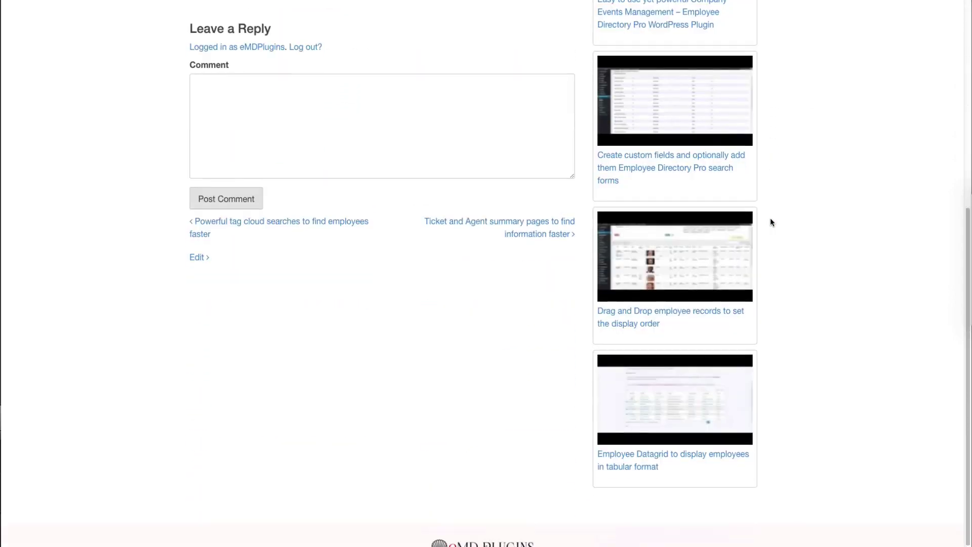
scroll(770, 222, up, 2)
scroll(770, 222, up, 1)
scroll(770, 222, up, 3)
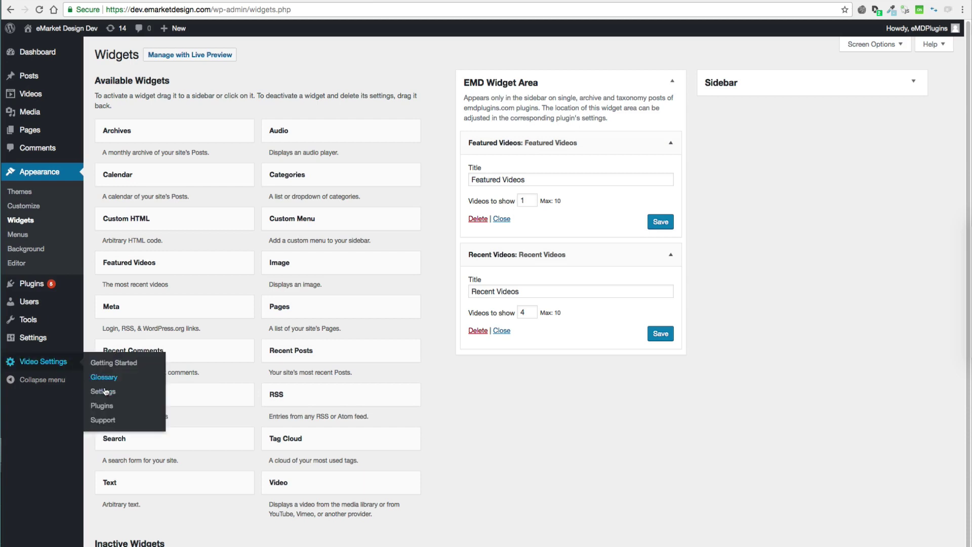
Set the single video template to Left Sidebar, save, and reload the video page to check.
click(105, 392)
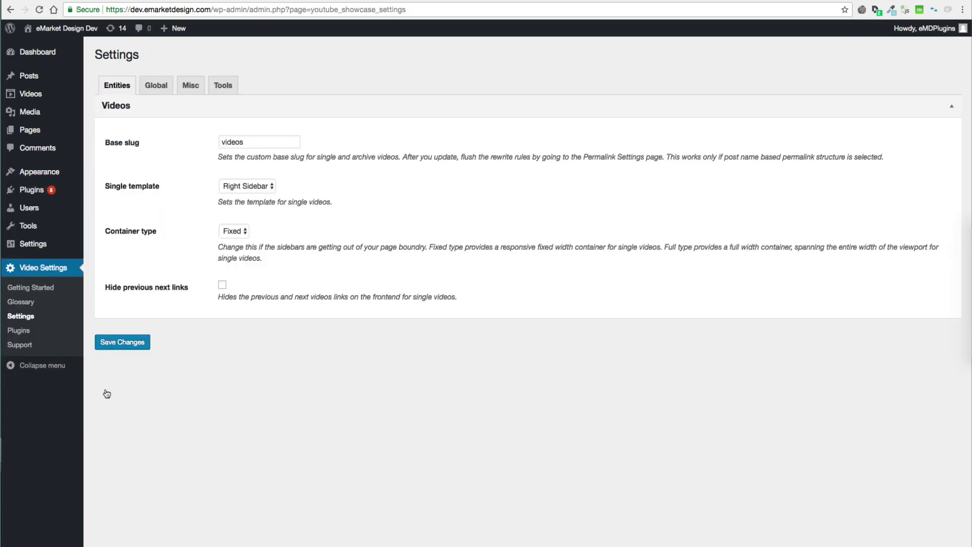
click(253, 187)
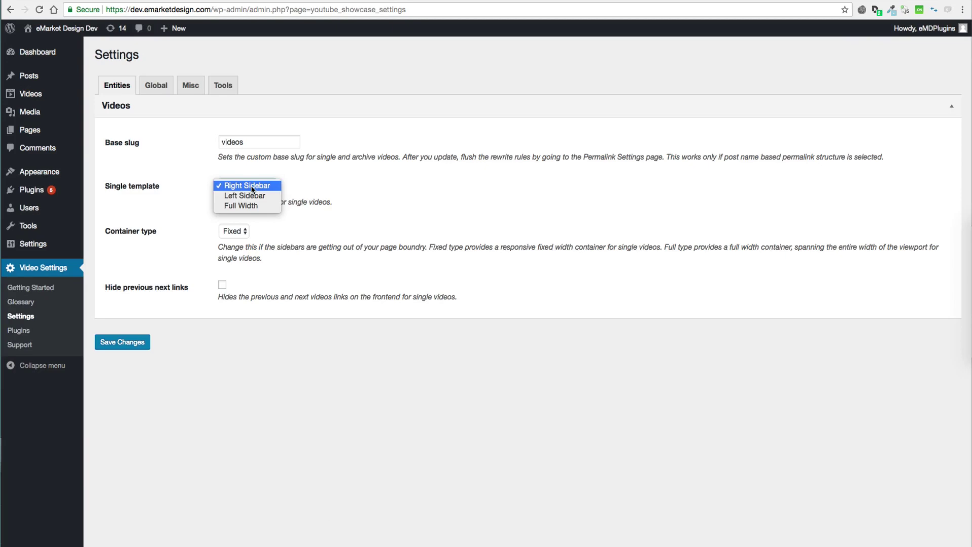
click(248, 196)
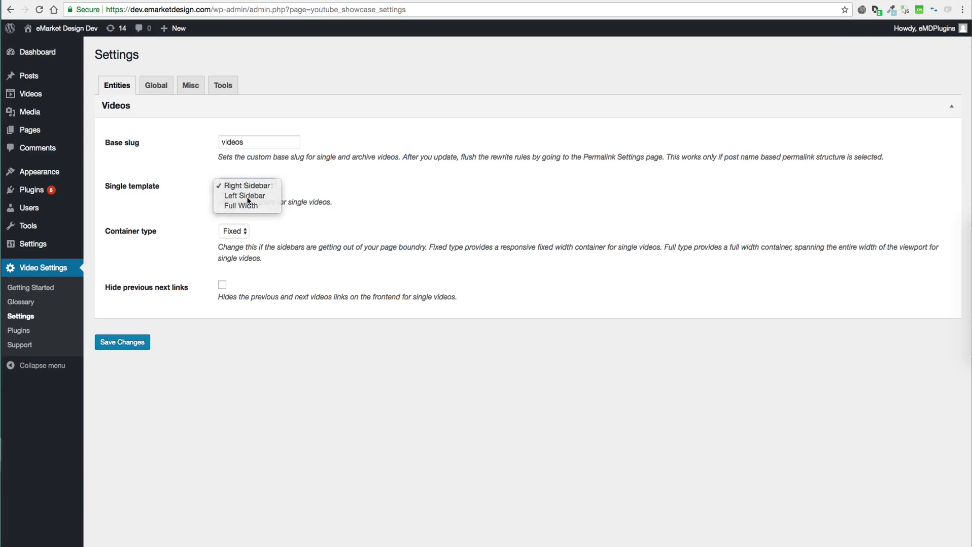
click(132, 344)
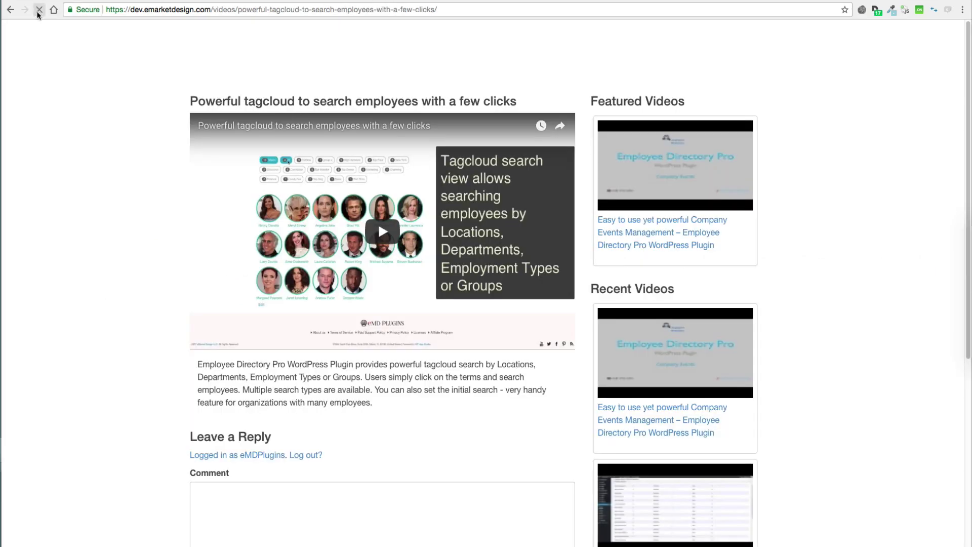
click(39, 9)
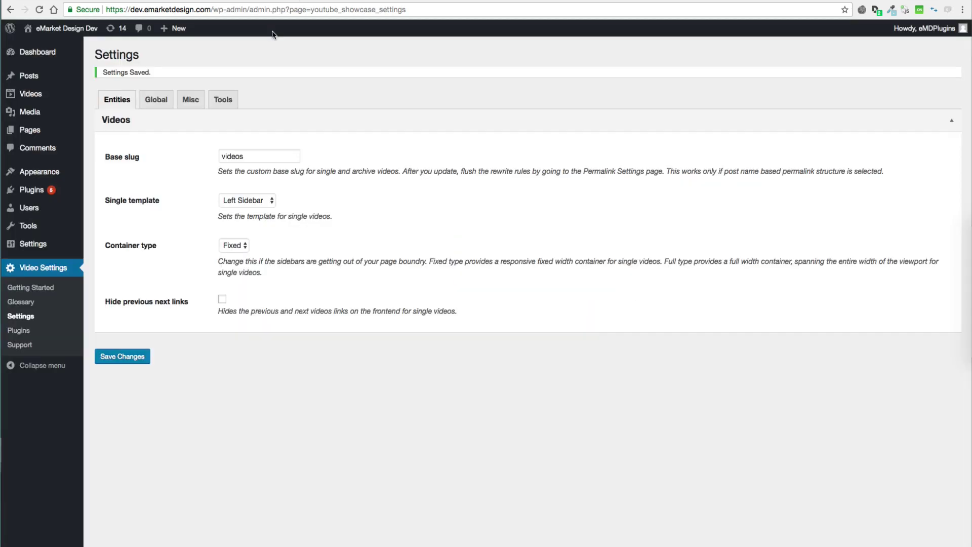
Replace the base slug 'videos' with 'stories' and save the settings.
drag(251, 156, 214, 154)
text(storie)
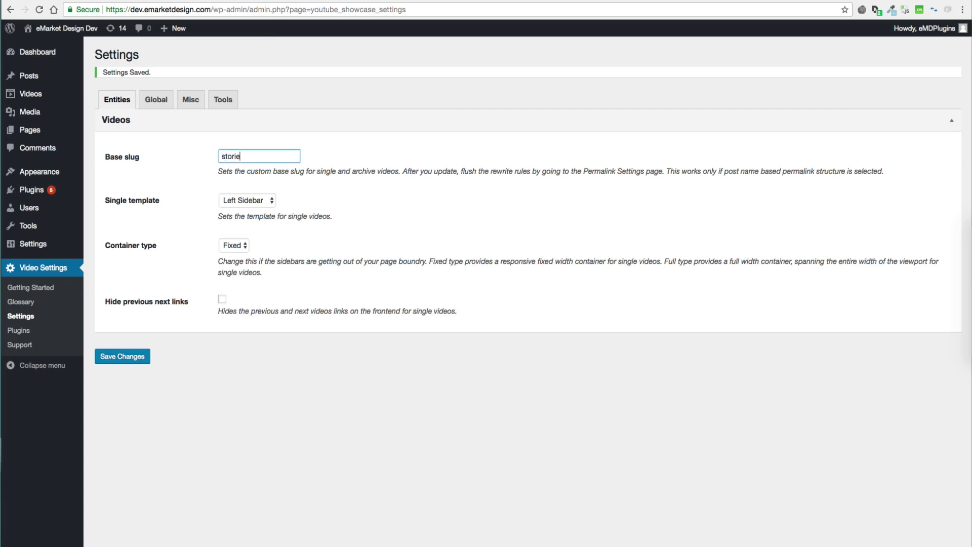
text(s)
click(129, 357)
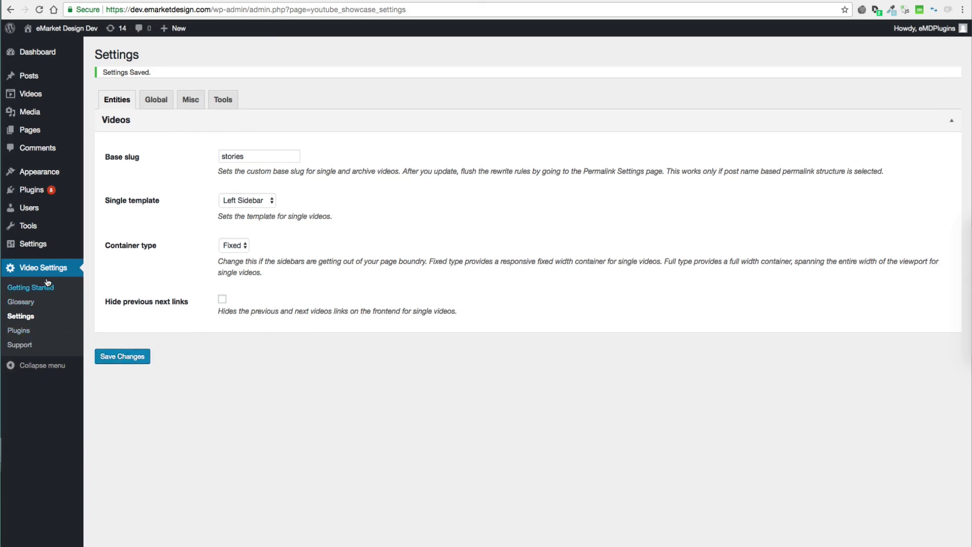
mouse_move(33, 244)
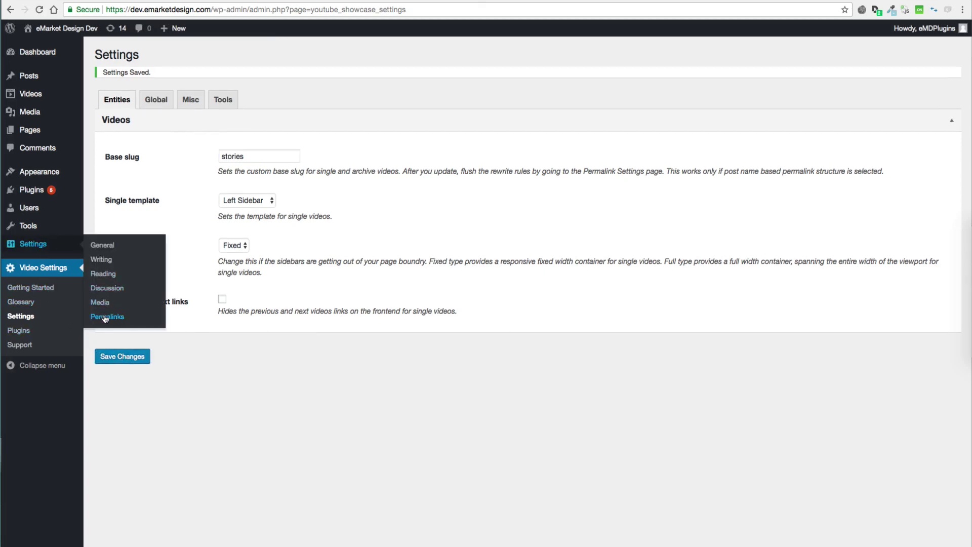
Refresh permalinks via Settings, then activate the EMD CSV Import Export plugin.
click(105, 316)
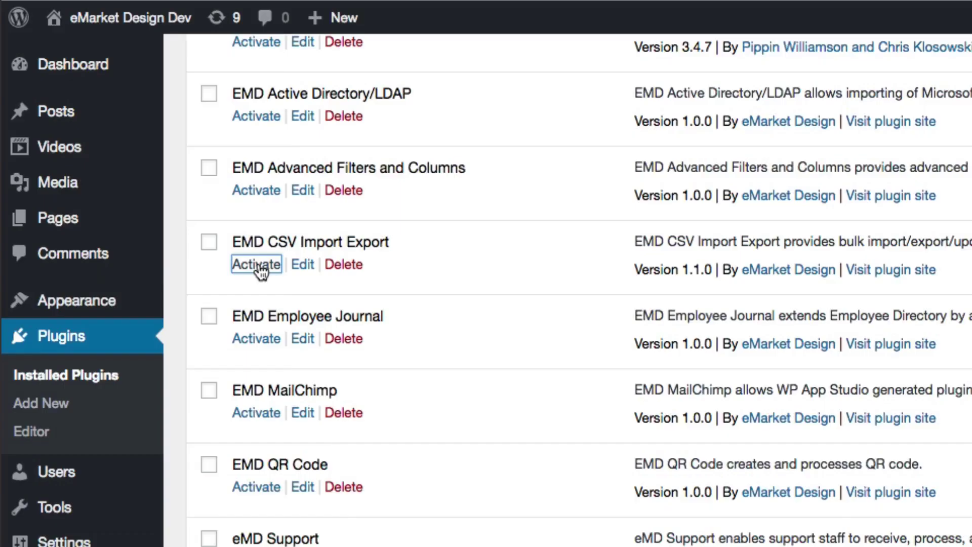
click(61, 144)
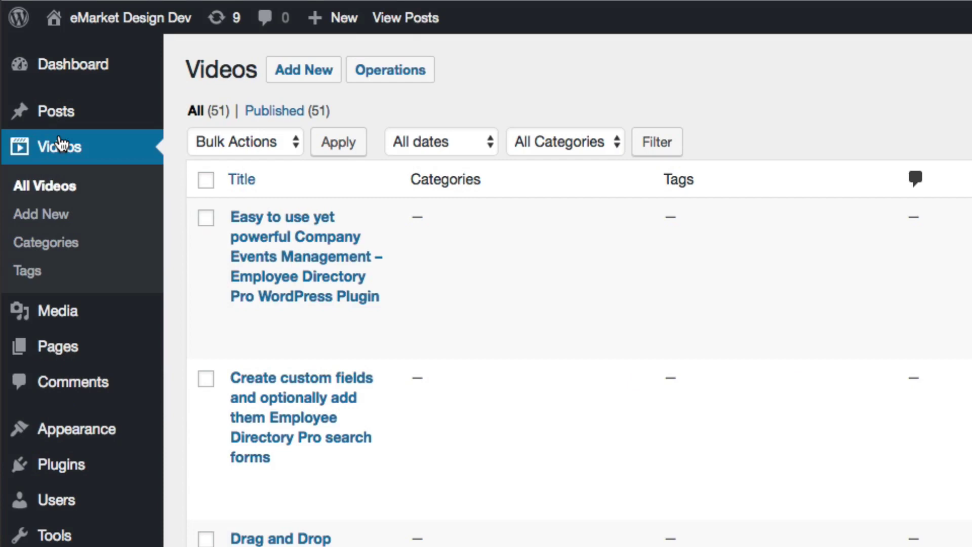
Review the video Operations Reset tab (all data marked) and Export tab, then return to Import.
click(387, 75)
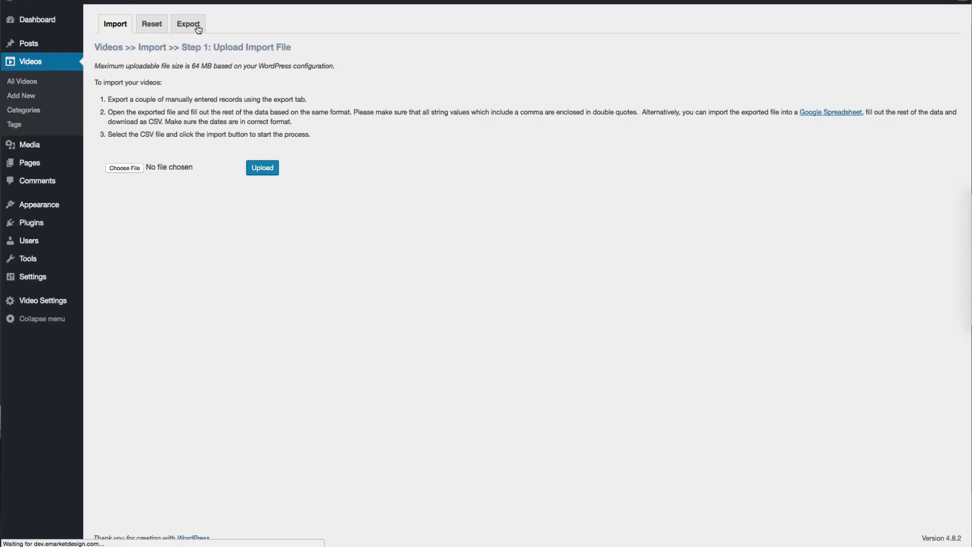
click(152, 30)
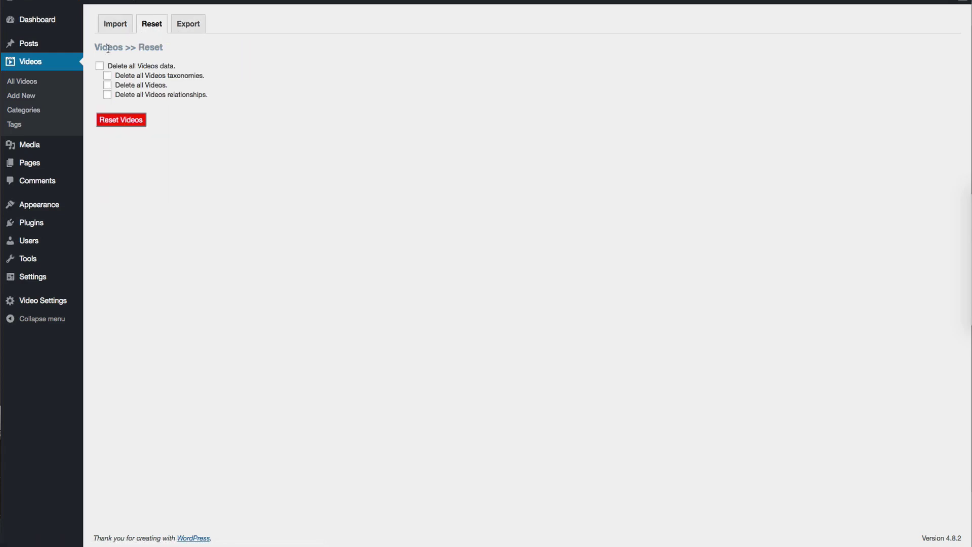
click(100, 67)
click(188, 25)
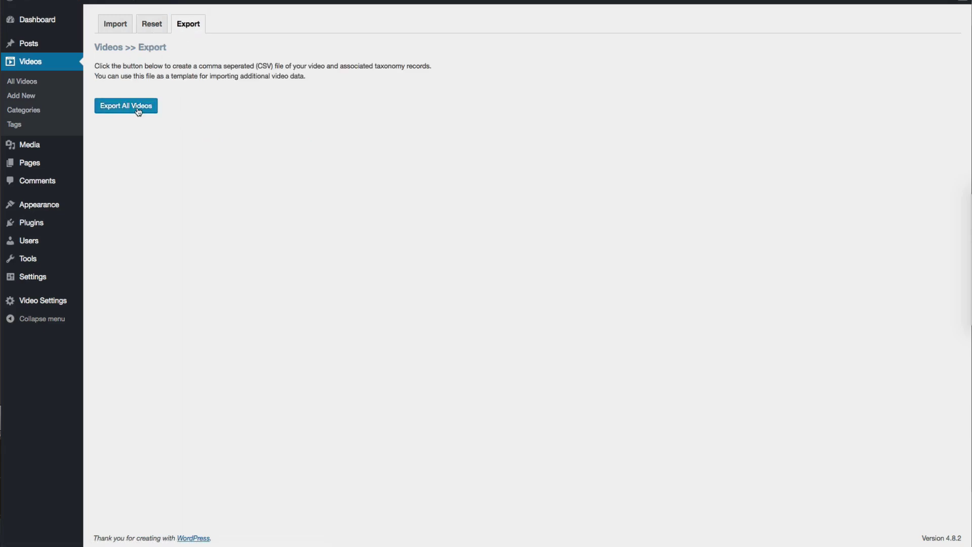
click(117, 26)
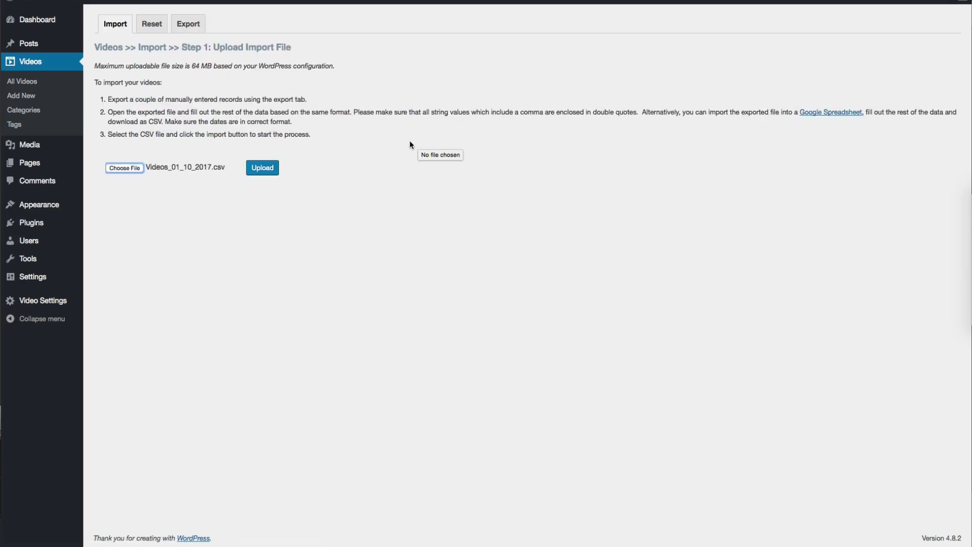
Upload the CSV, set updates by unique fields, and run Import Now, which fails on unmapped Video Key.
click(265, 168)
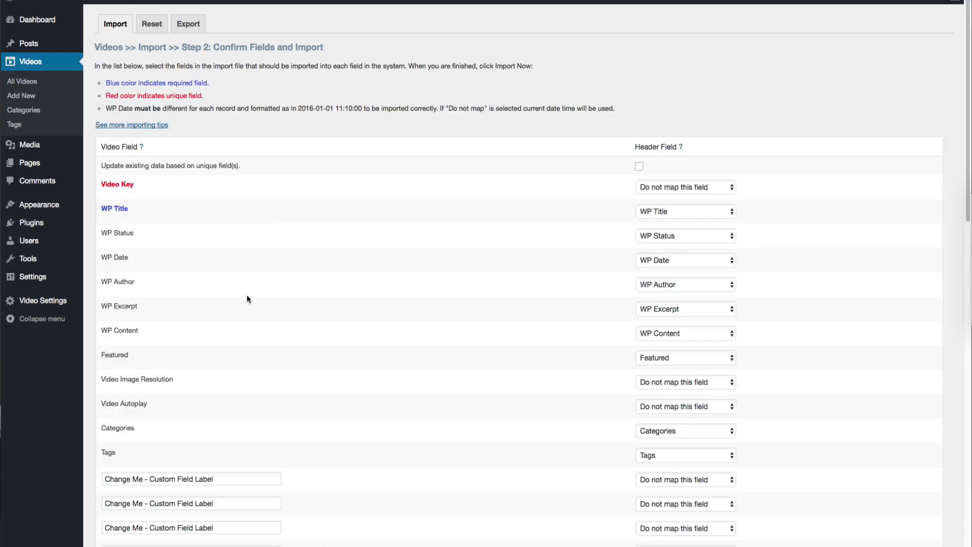
scroll(247, 296, down, 1)
scroll(247, 296, down, 3)
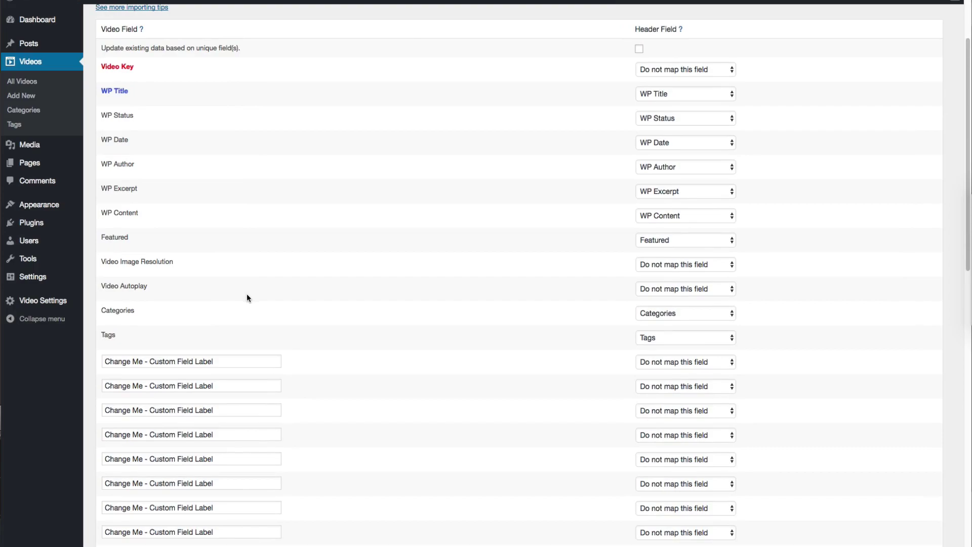
click(638, 49)
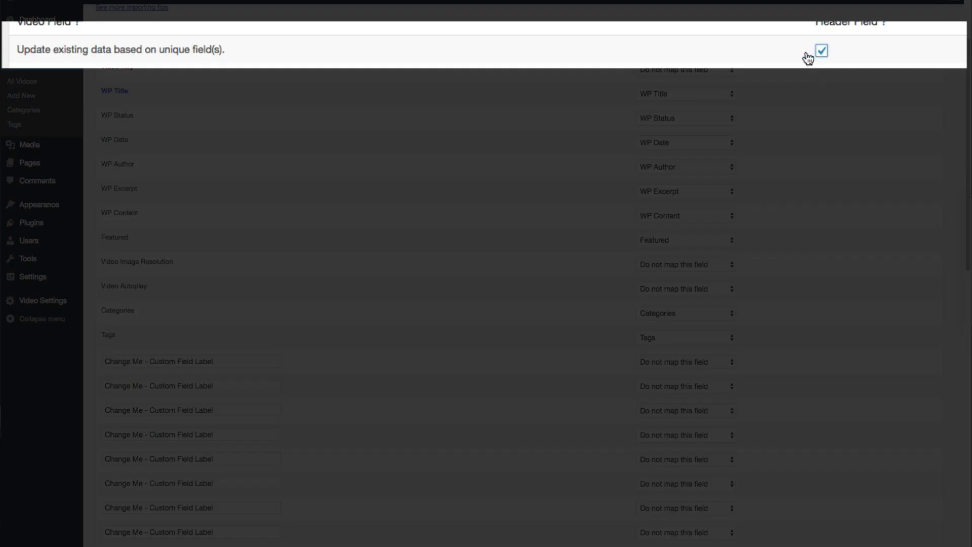
scroll(499, 280, down, 1)
scroll(499, 280, down, 1)
scroll(498, 280, down, 3)
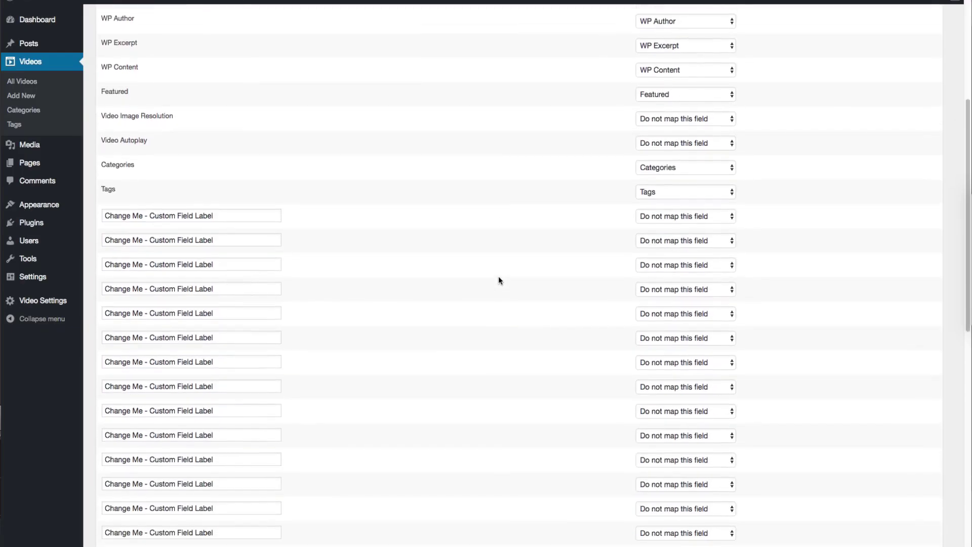
scroll(498, 280, down, 2)
scroll(498, 280, down, 1)
scroll(498, 280, down, 2)
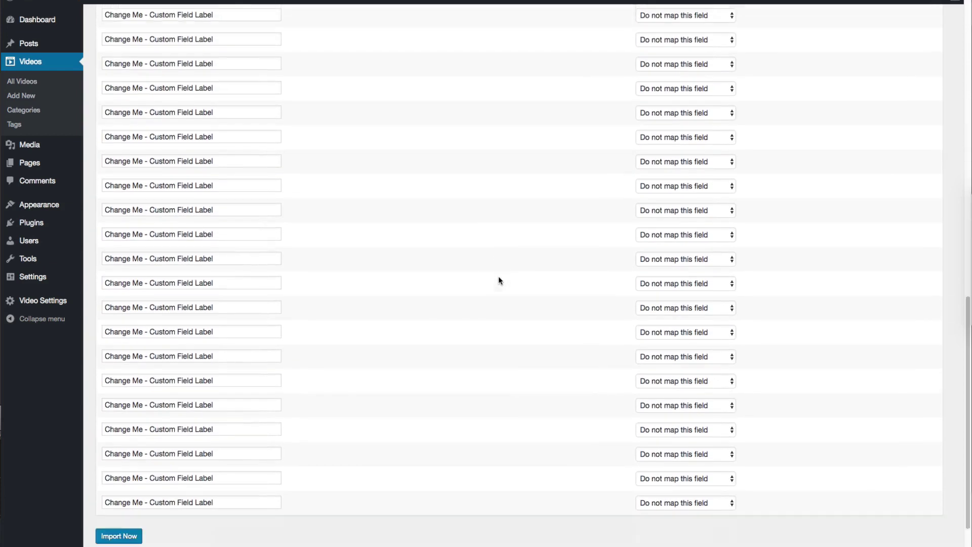
scroll(498, 280, down, 1)
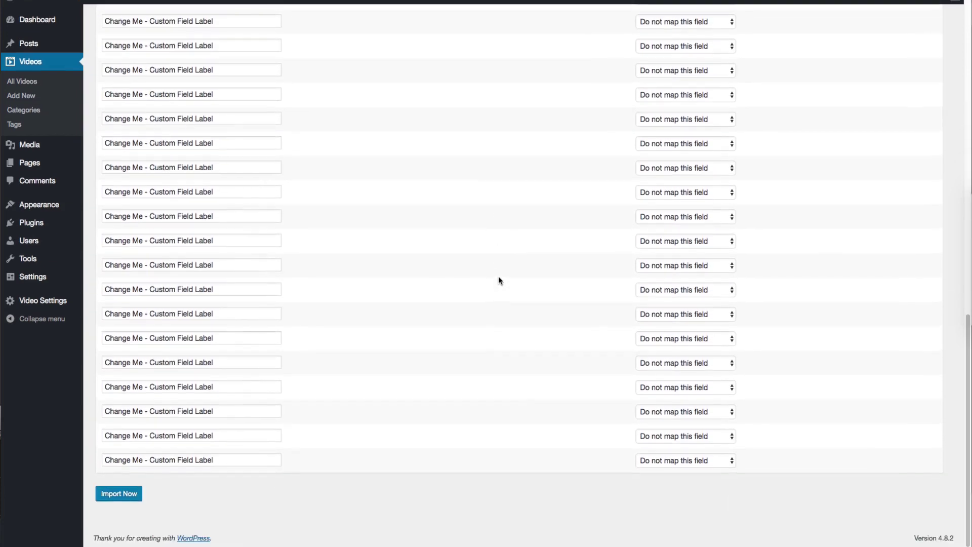
click(123, 499)
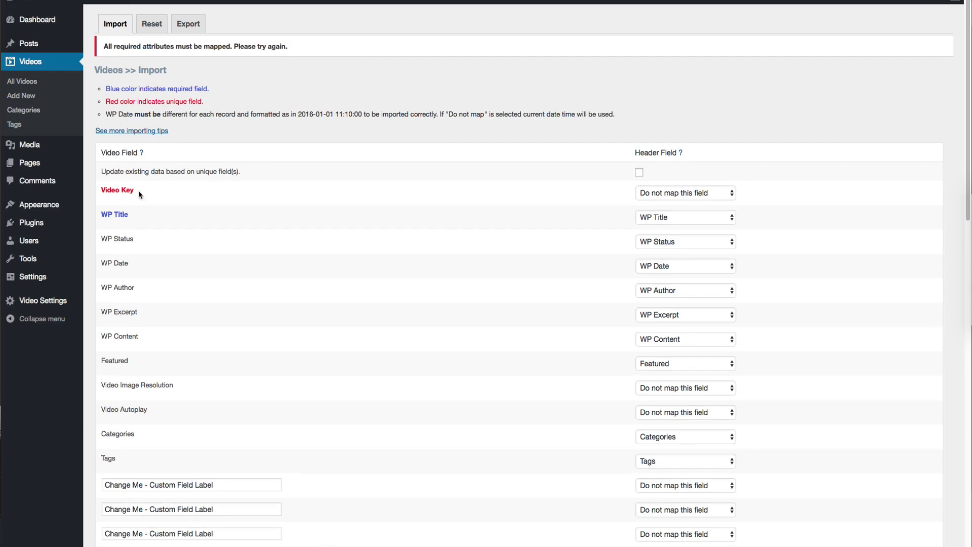
Map Video Key to Video ID and rerun the import, adding 35 new video records.
click(657, 192)
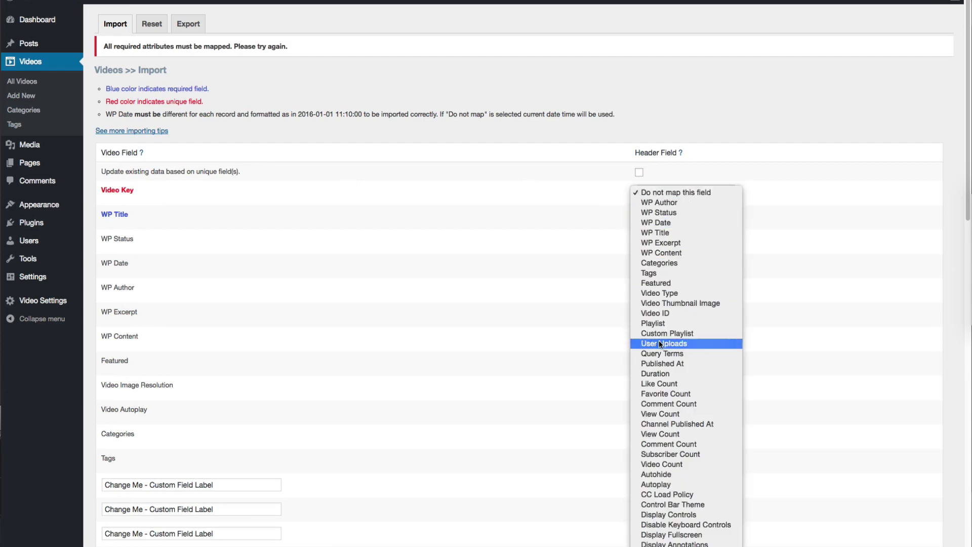
scroll(658, 341, down, 2)
click(663, 294)
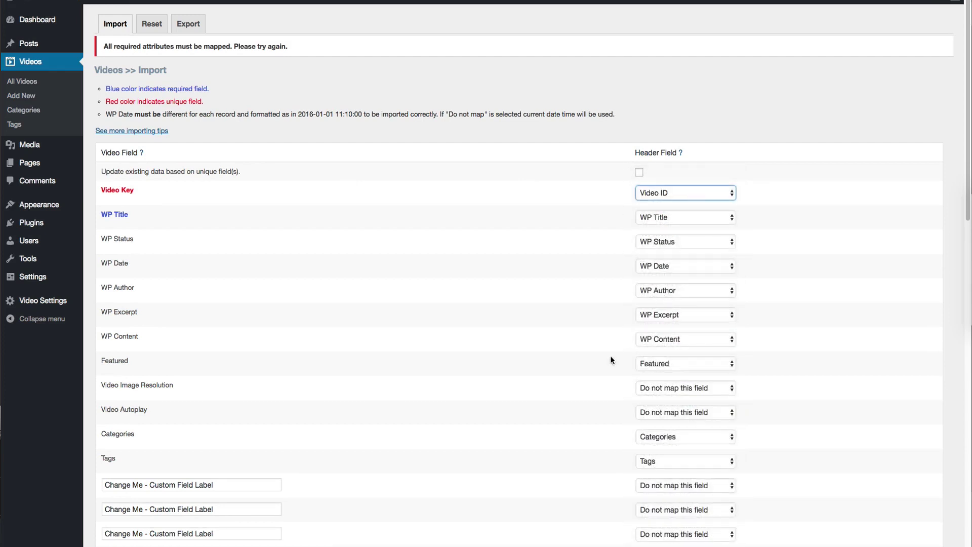
scroll(564, 464, down, 2)
scroll(564, 464, down, 5)
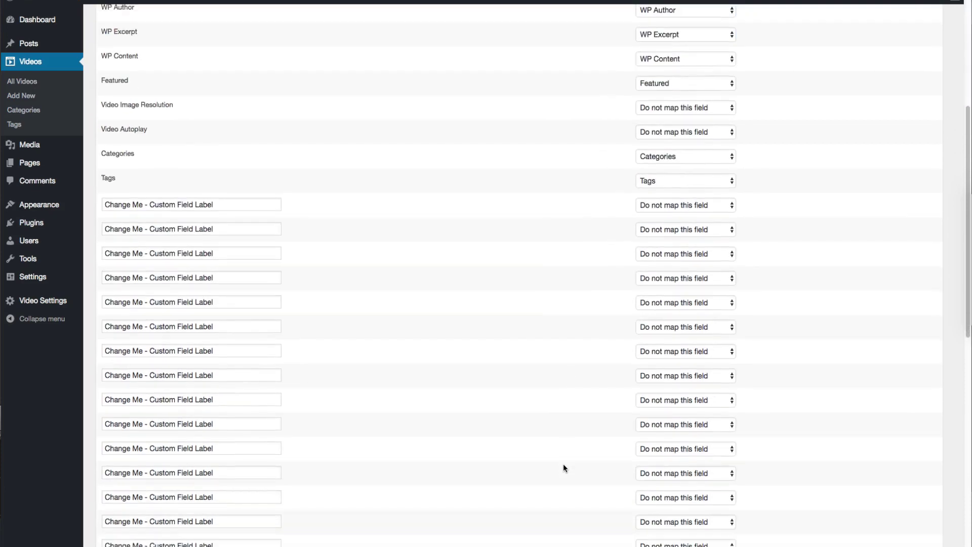
scroll(563, 464, down, 5)
scroll(563, 465, down, 1)
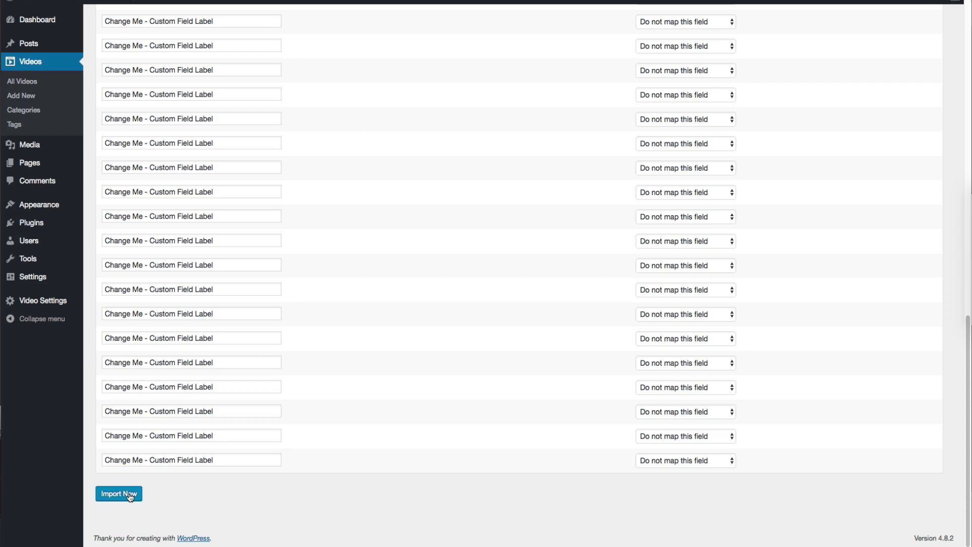
click(130, 497)
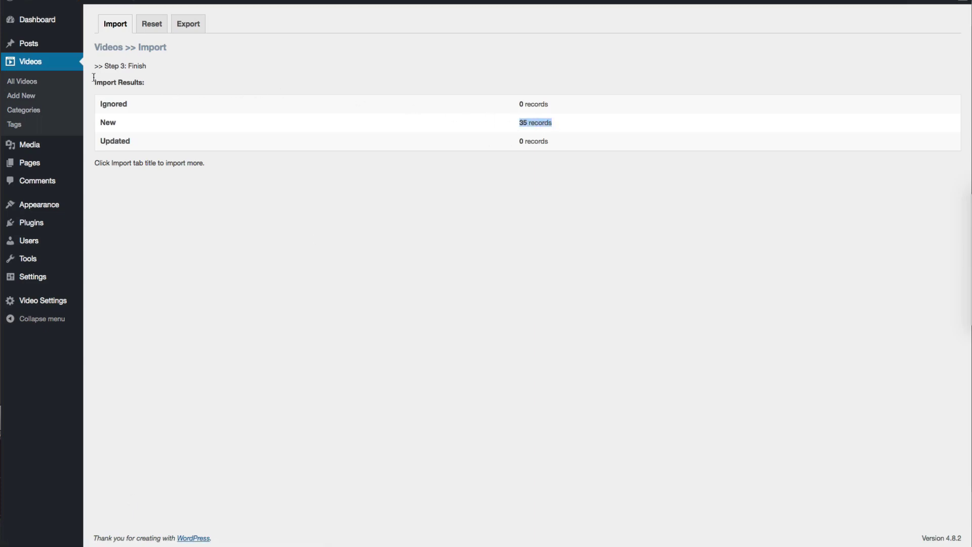
Show All Videos, listing 86 videos with the Filters & Columns panel.
click(35, 84)
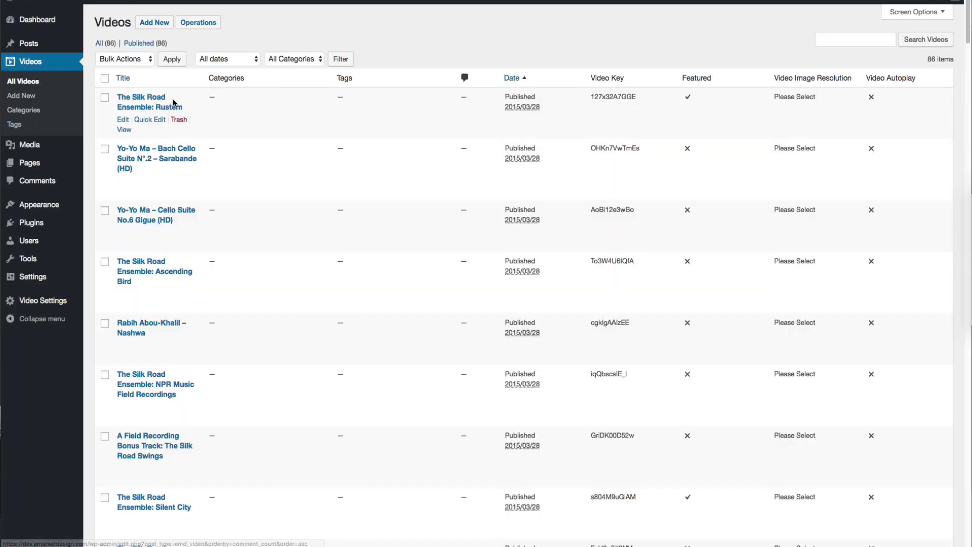
scroll(158, 244, down, 5)
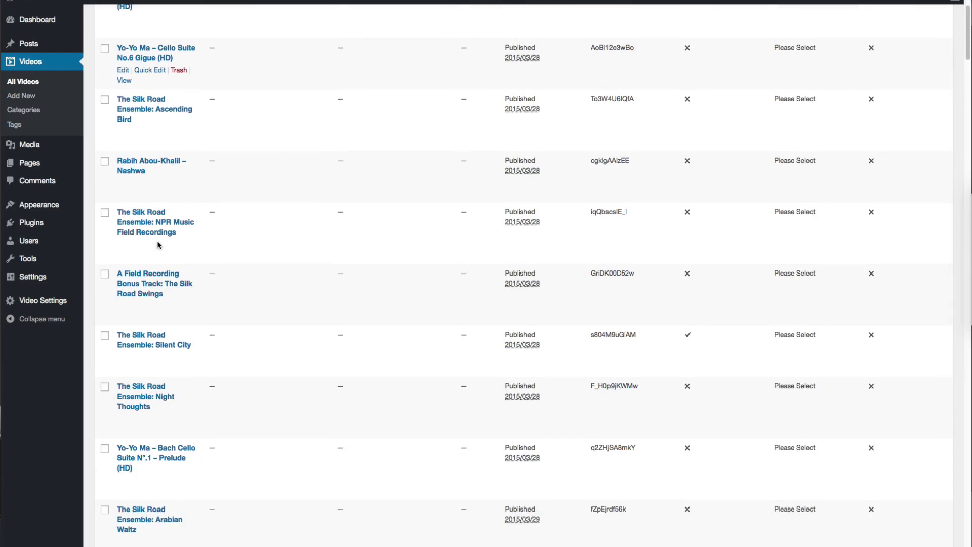
scroll(158, 244, down, 2)
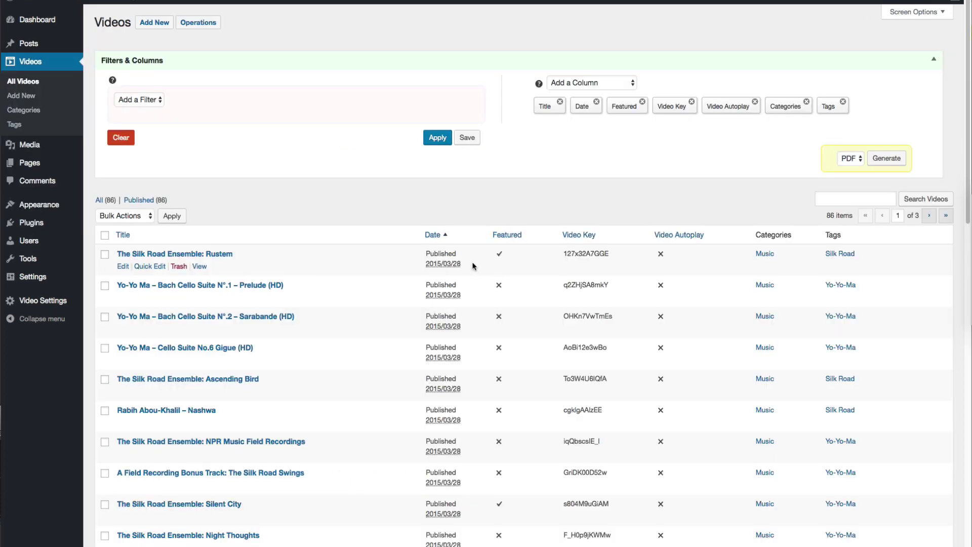
Add a Categories filter for Music and apply it to the video list.
click(143, 100)
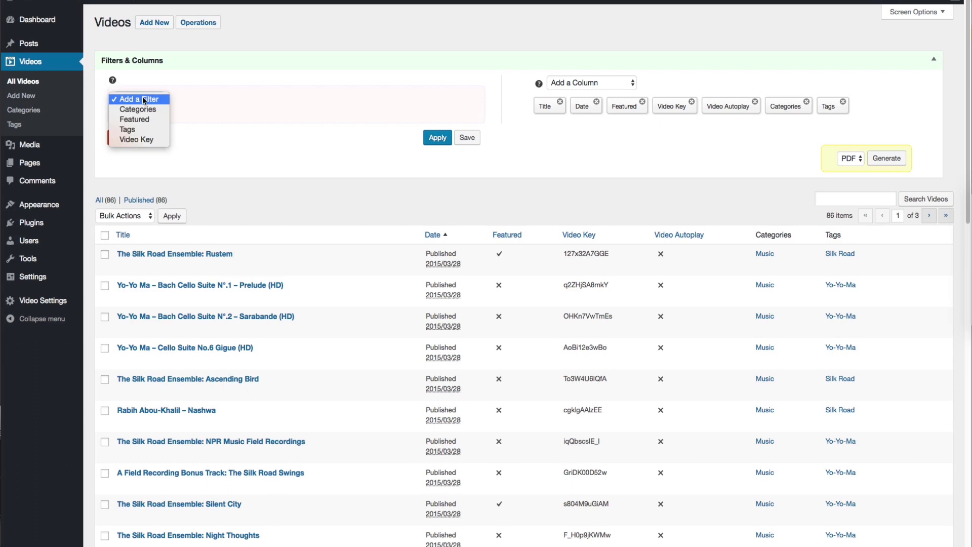
click(143, 109)
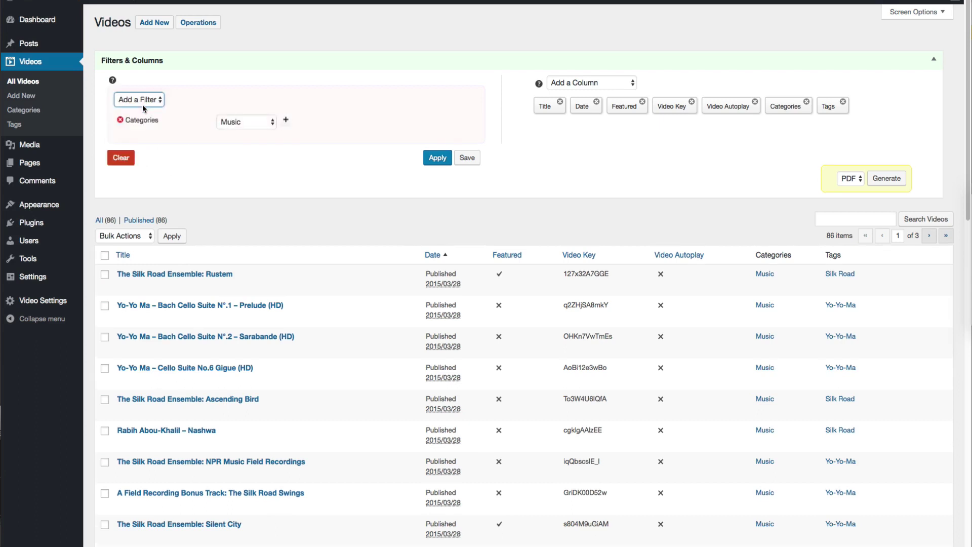
click(437, 158)
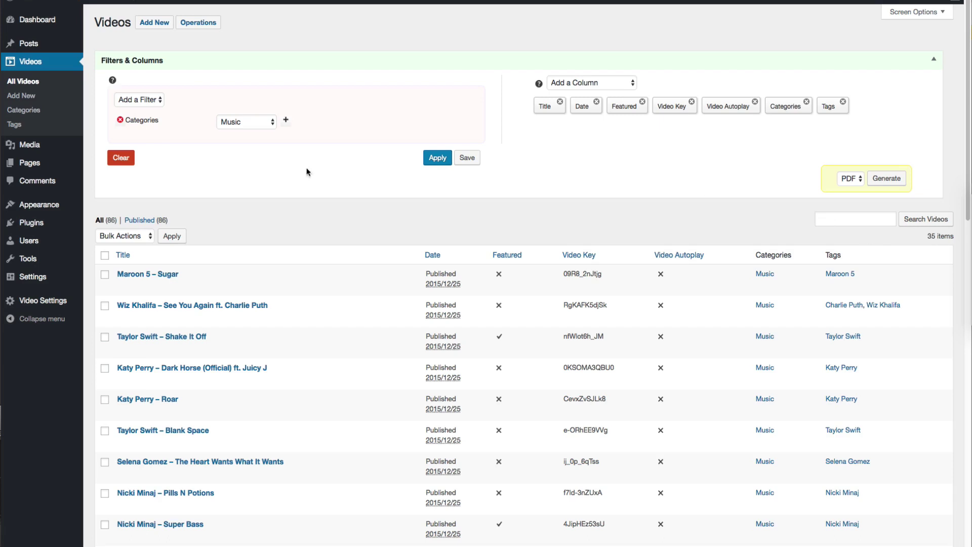
Add a Tags filter with Beyonce, Drake, Justin Bieber and Selena Gomez, applied to leave 11 videos.
click(147, 100)
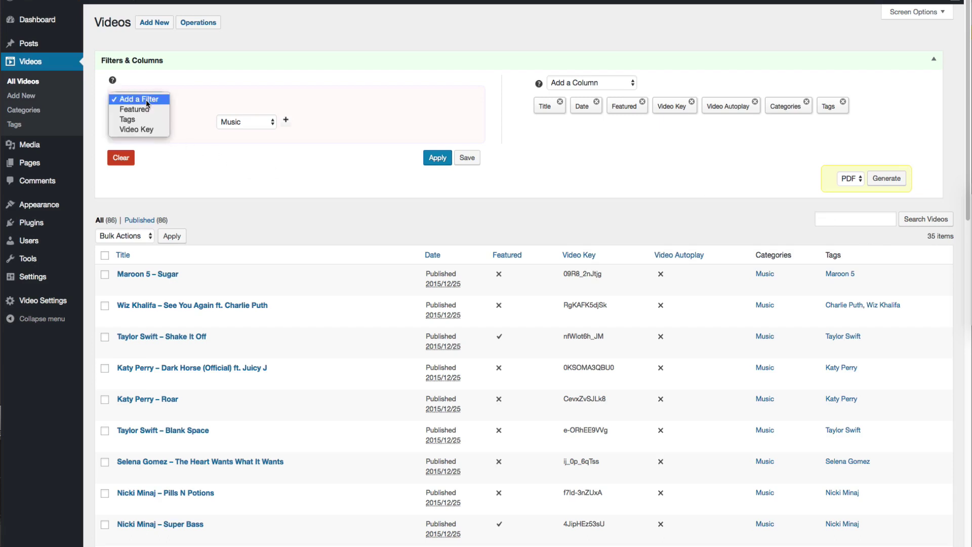
click(146, 118)
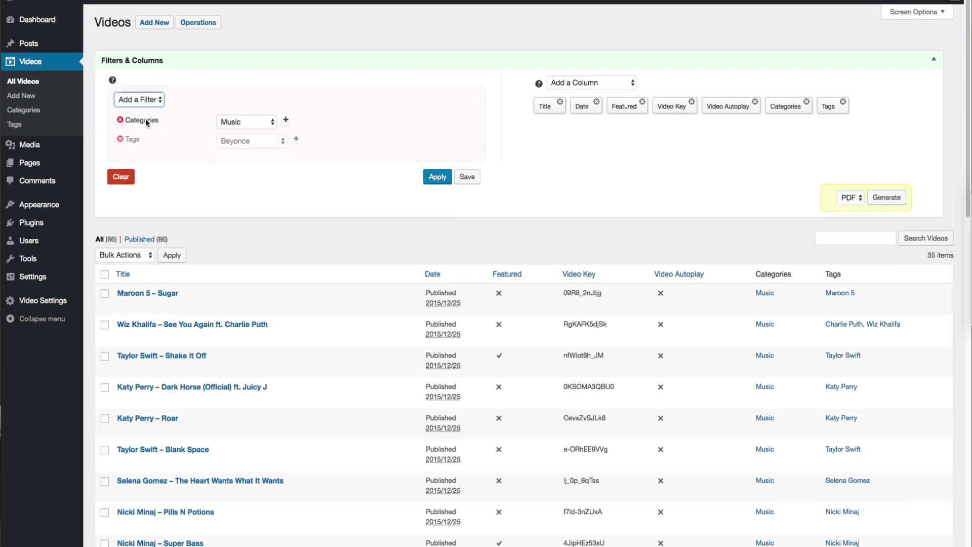
click(296, 140)
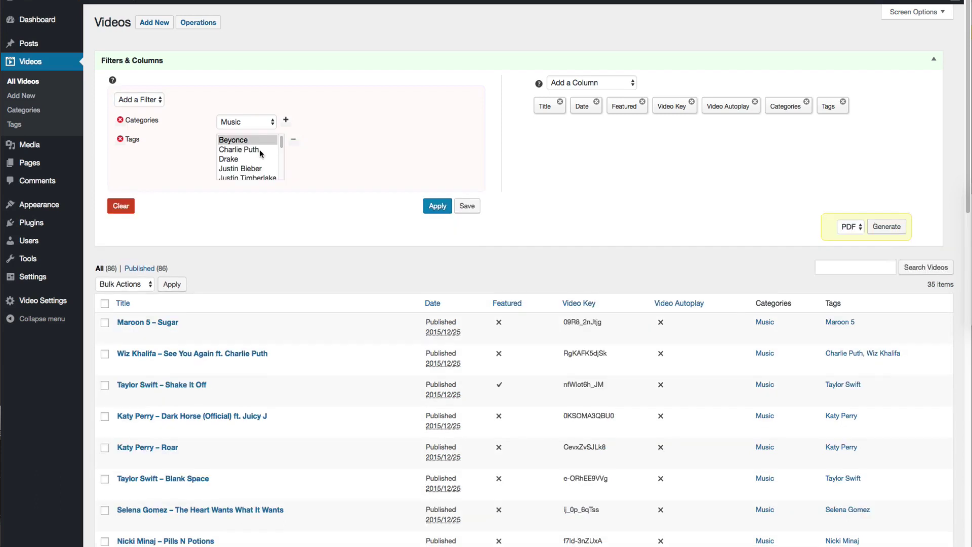
ctrl+click(233, 161)
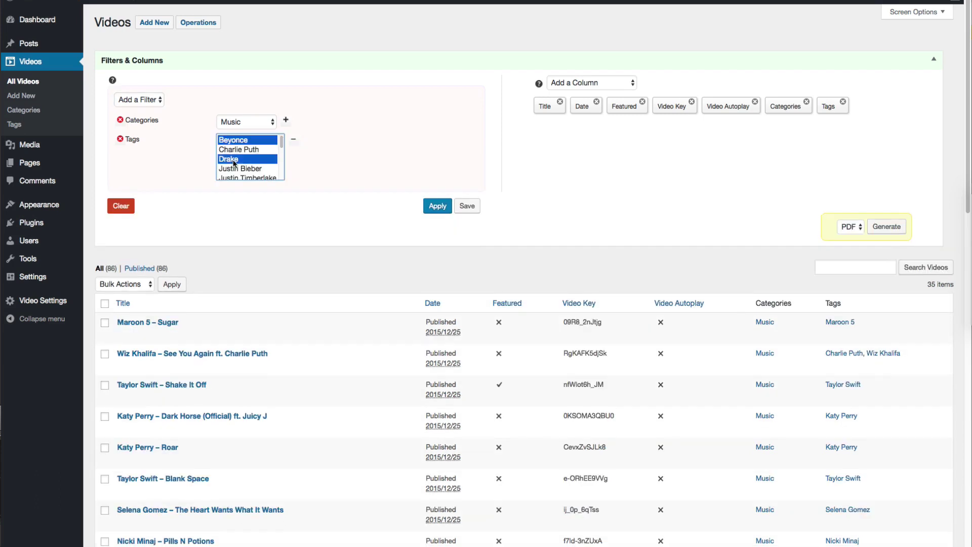
ctrl+click(233, 171)
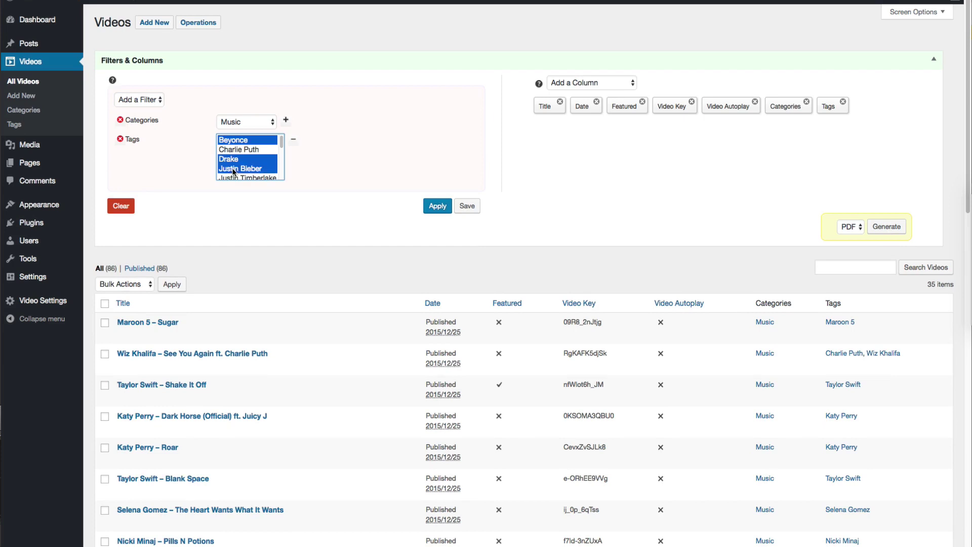
scroll(234, 171, down, 2)
scroll(234, 172, down, 2)
scroll(234, 171, down, 1)
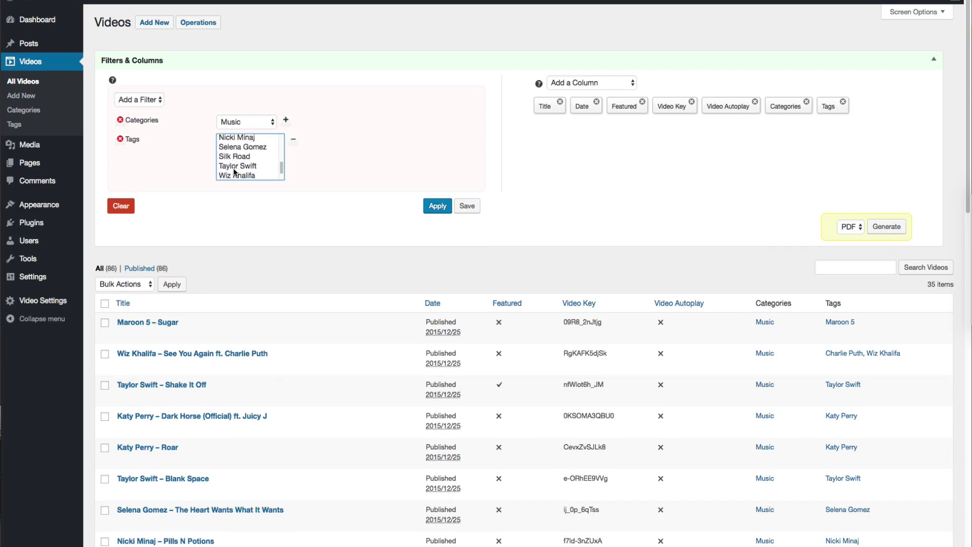
ctrl+click(236, 147)
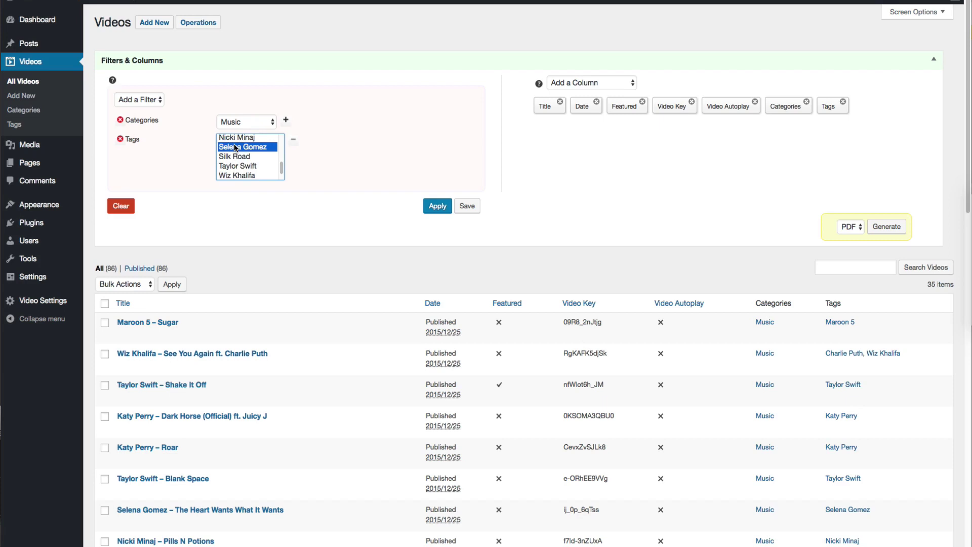
click(437, 207)
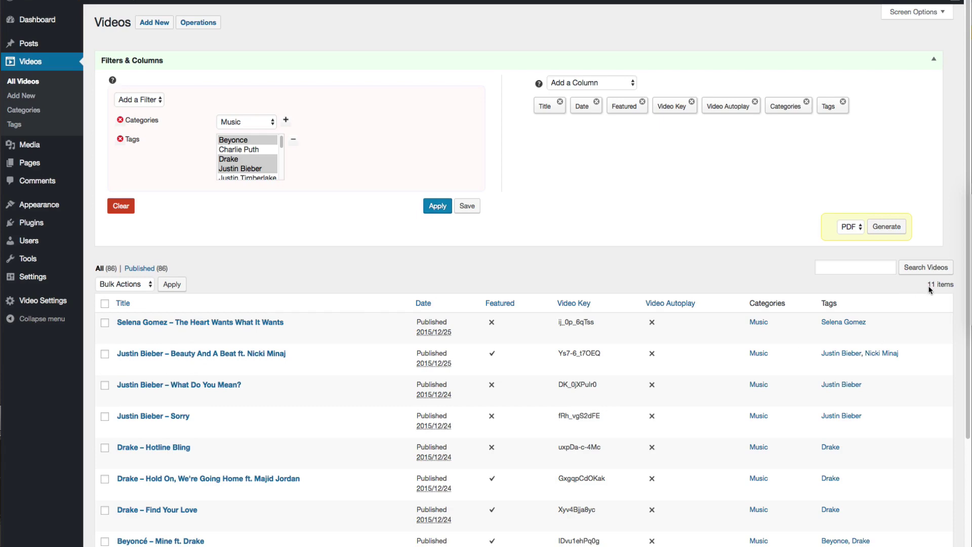
scroll(672, 488, down, 3)
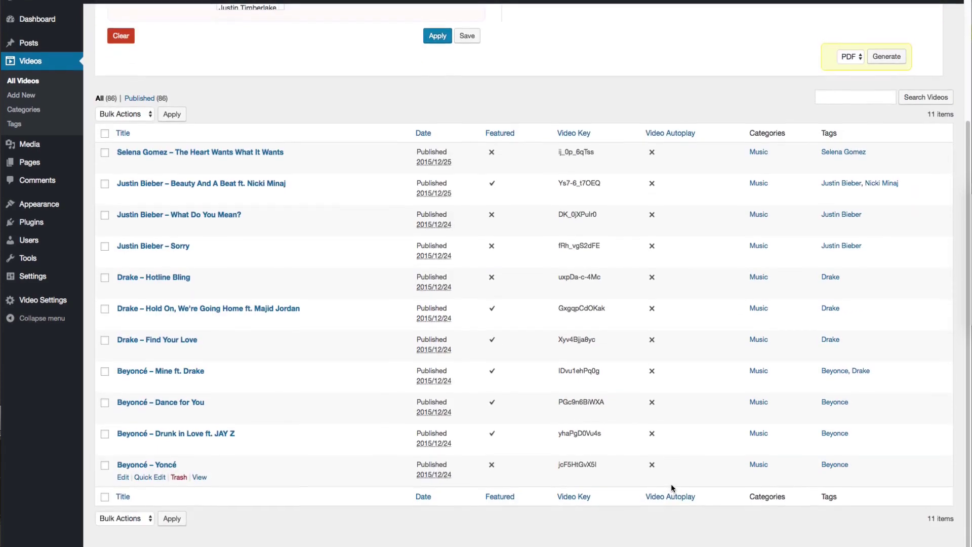
scroll(671, 484, up, 3)
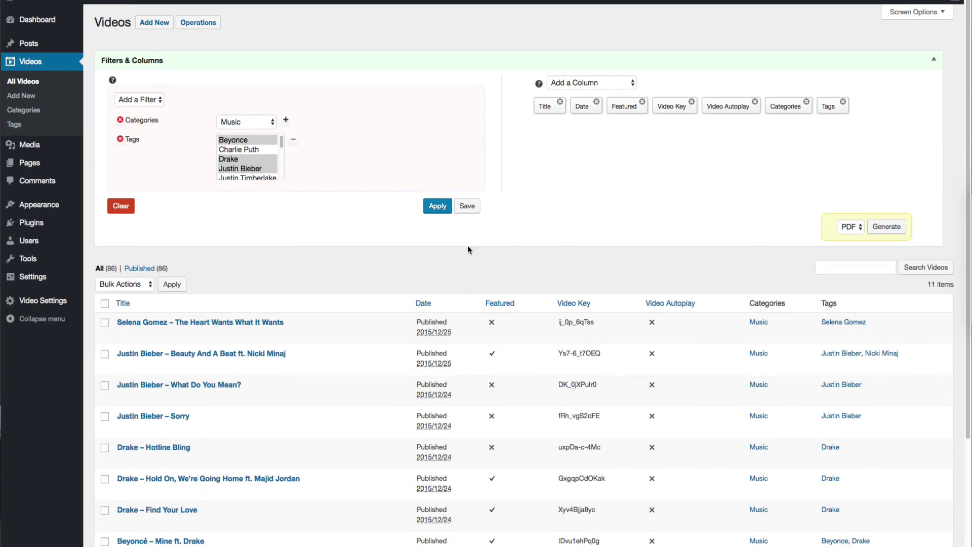
Save the current filter as 'Favorites', clear filters, then reload Favorites to restore the 11 videos.
click(468, 206)
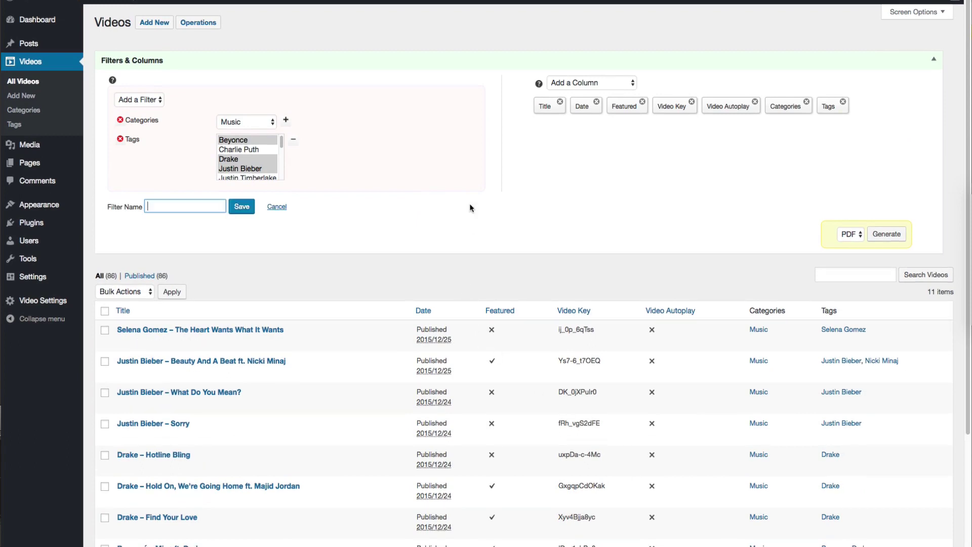
text(Fa)
text(vorites)
click(241, 206)
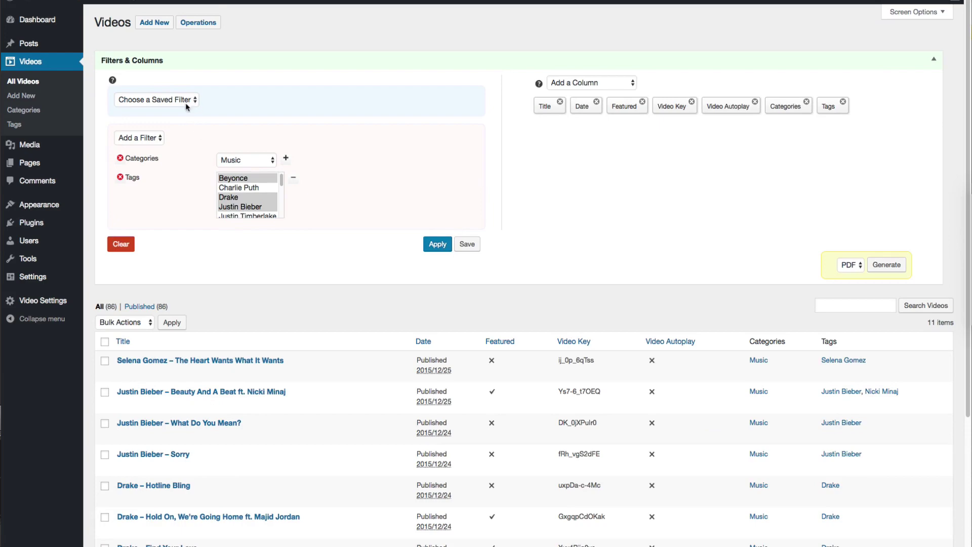
click(121, 244)
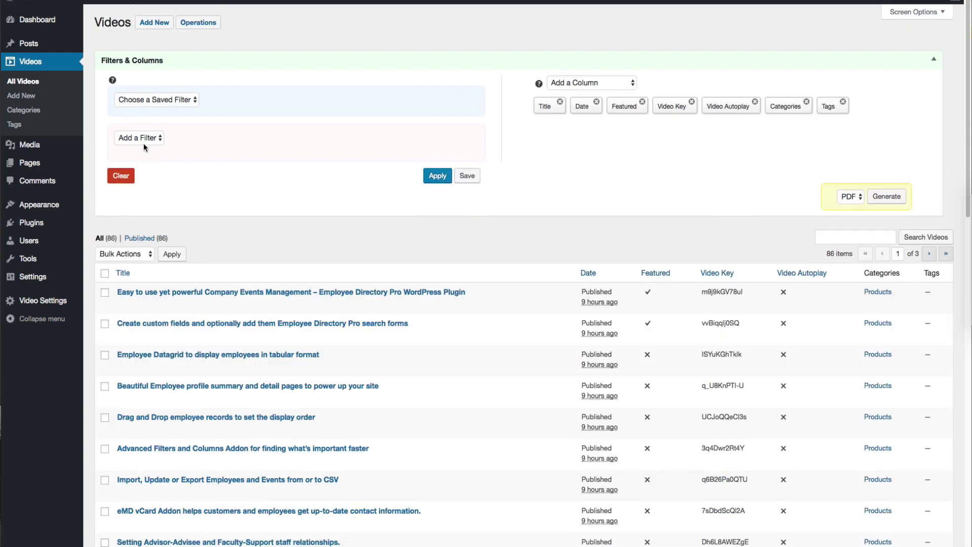
click(159, 100)
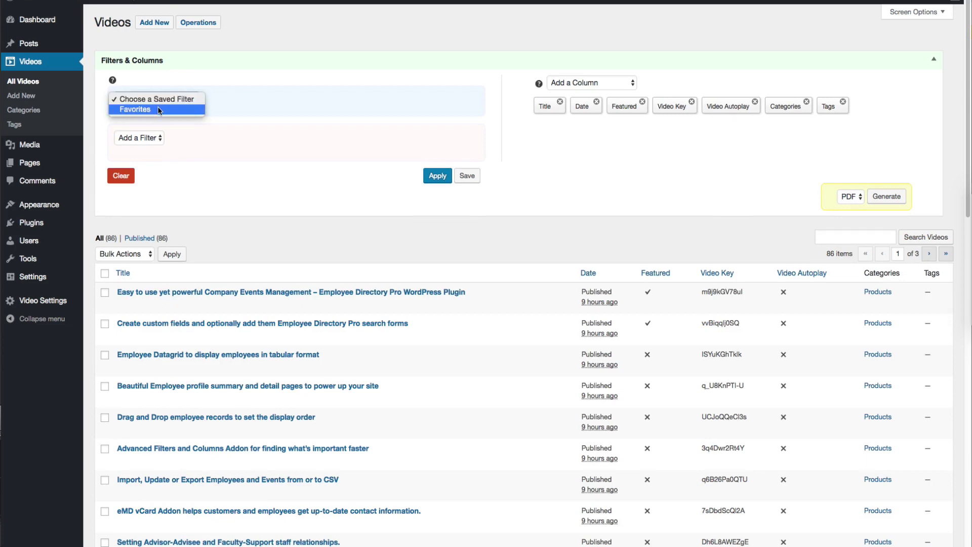
click(157, 110)
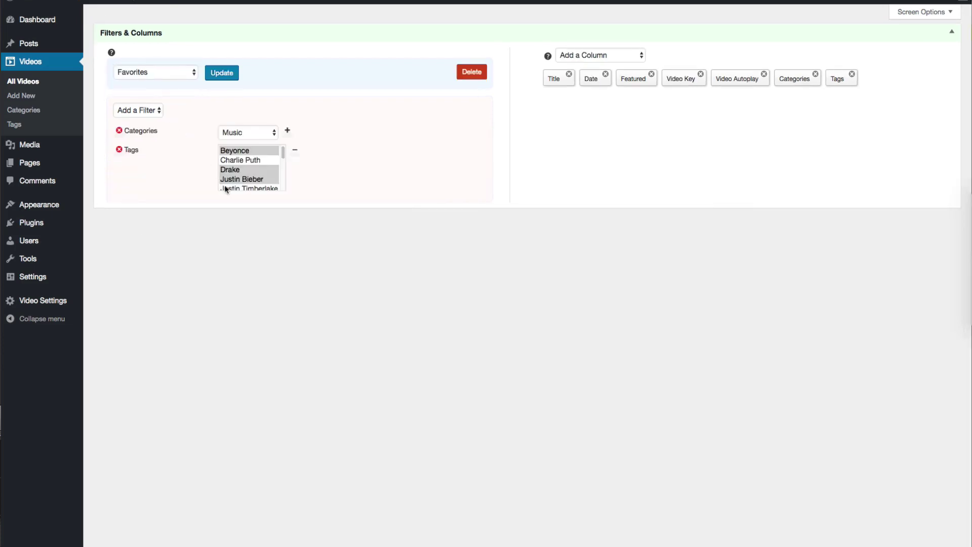
scroll(204, 286, down, 1)
scroll(204, 286, down, 5)
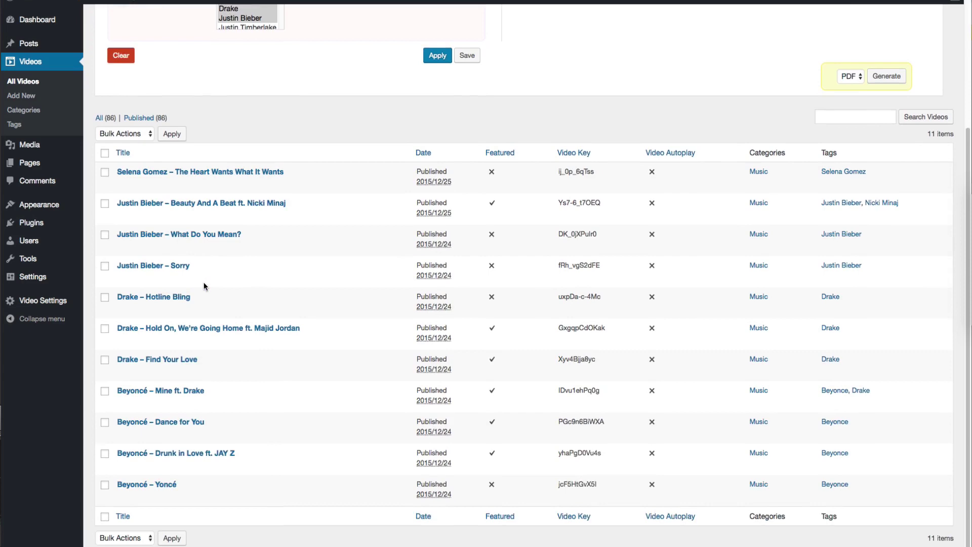
scroll(203, 285, up, 5)
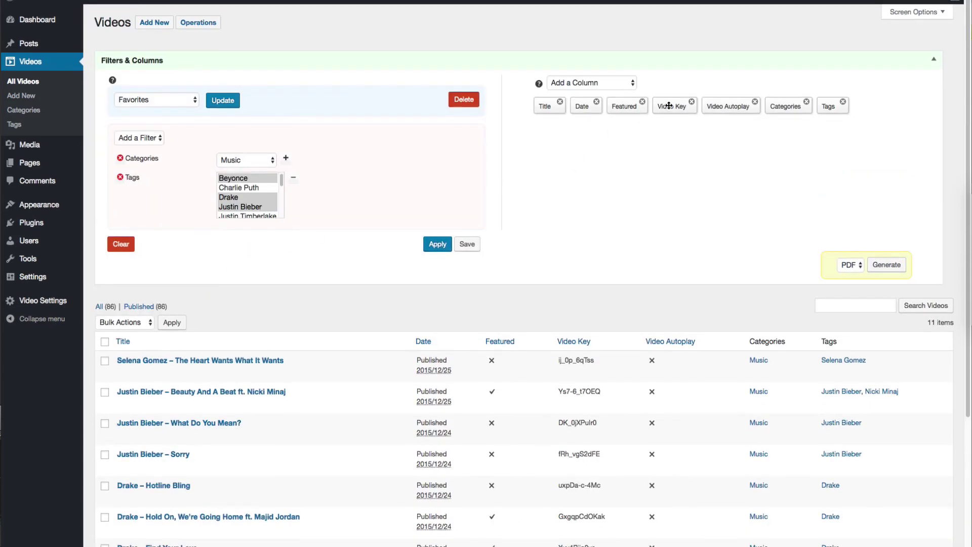
Reorder columns so Categories and Tags follow Title and Date comes last, applying the order.
drag(803, 109, 600, 106)
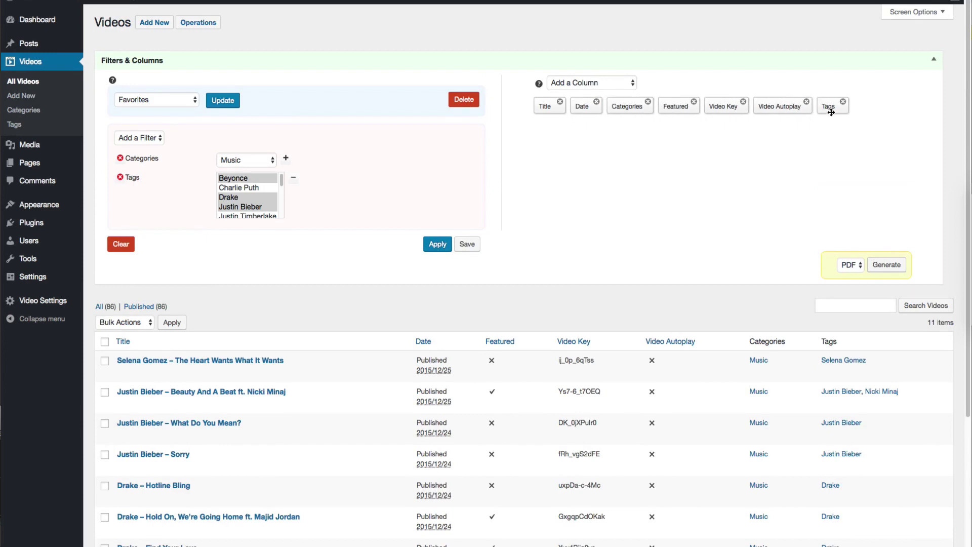
drag(833, 106, 666, 104)
click(437, 246)
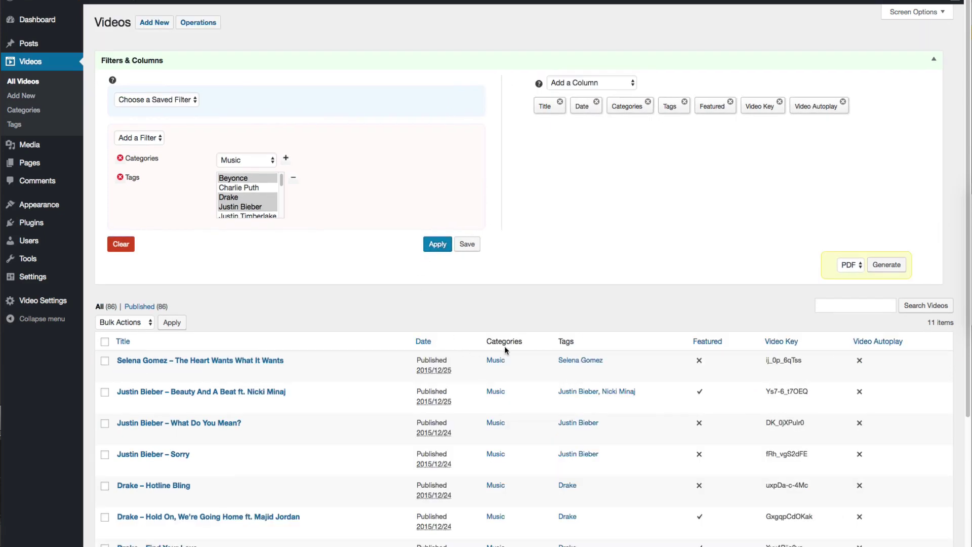
drag(587, 105, 843, 105)
click(439, 244)
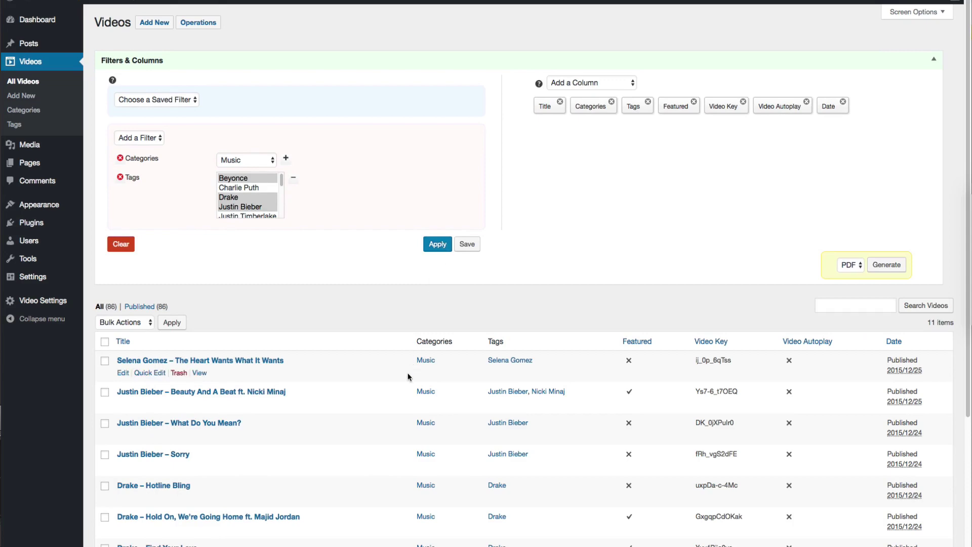
scroll(408, 374, down, 3)
scroll(408, 373, up, 3)
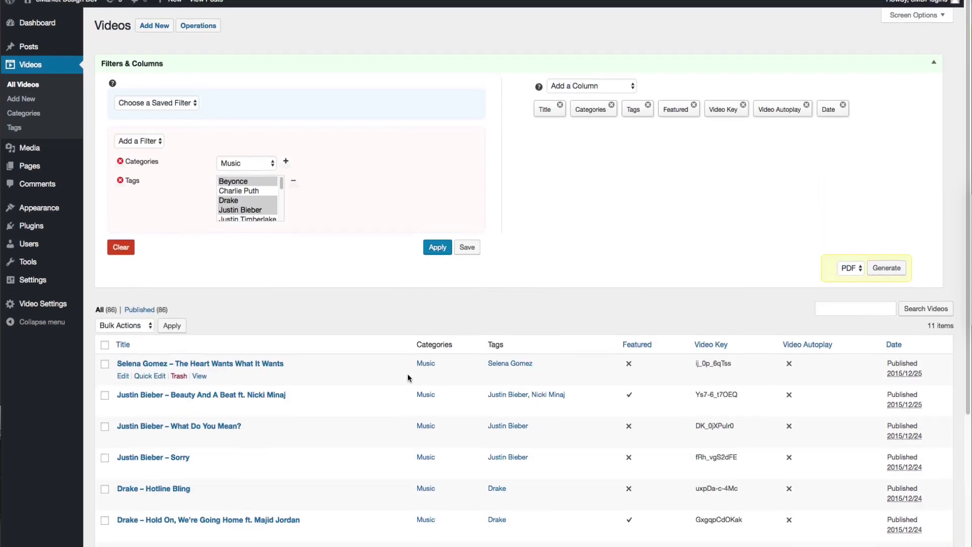
Keep PDF as the report format and select all 11 listed videos.
click(853, 268)
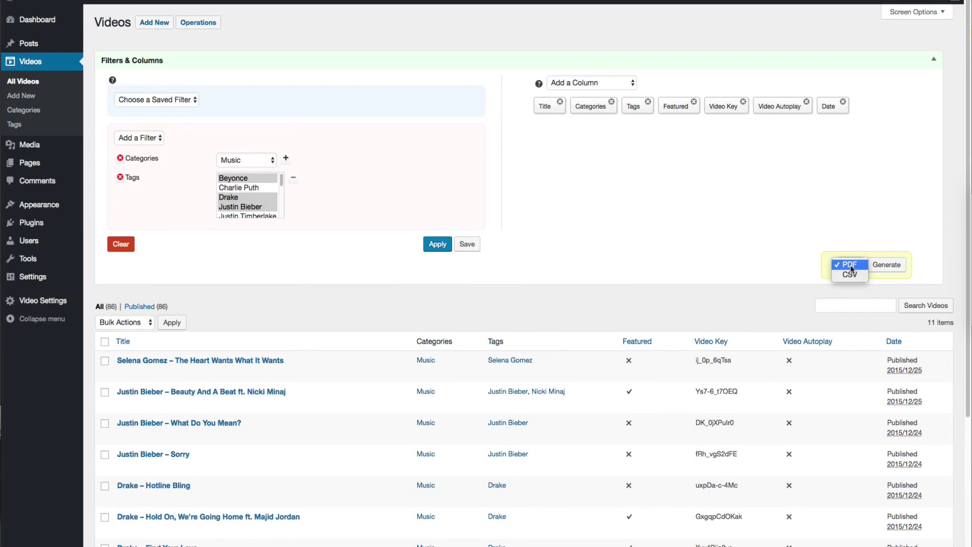
click(850, 269)
click(105, 343)
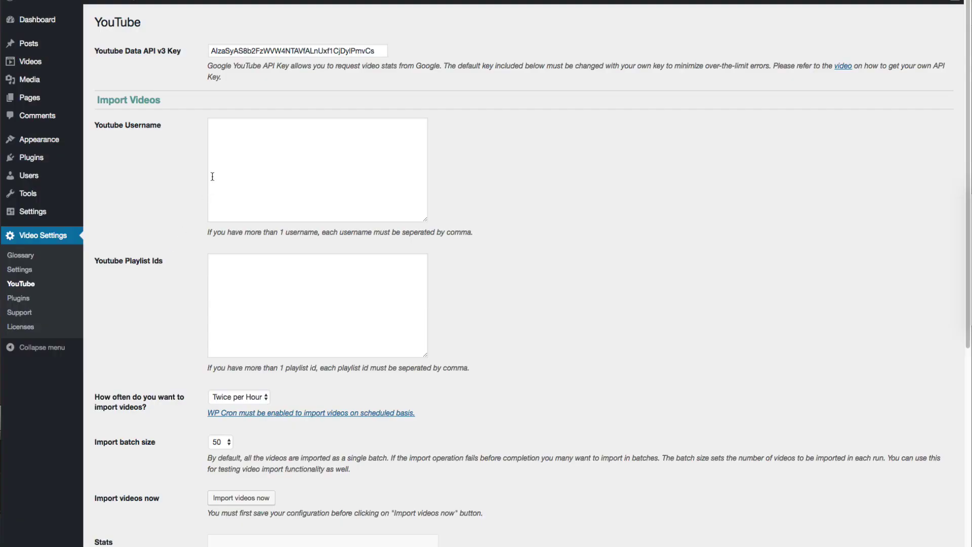
Set YouTube username NBAGamesEST with batch size 50, save, and import 50 videos now.
click(225, 138)
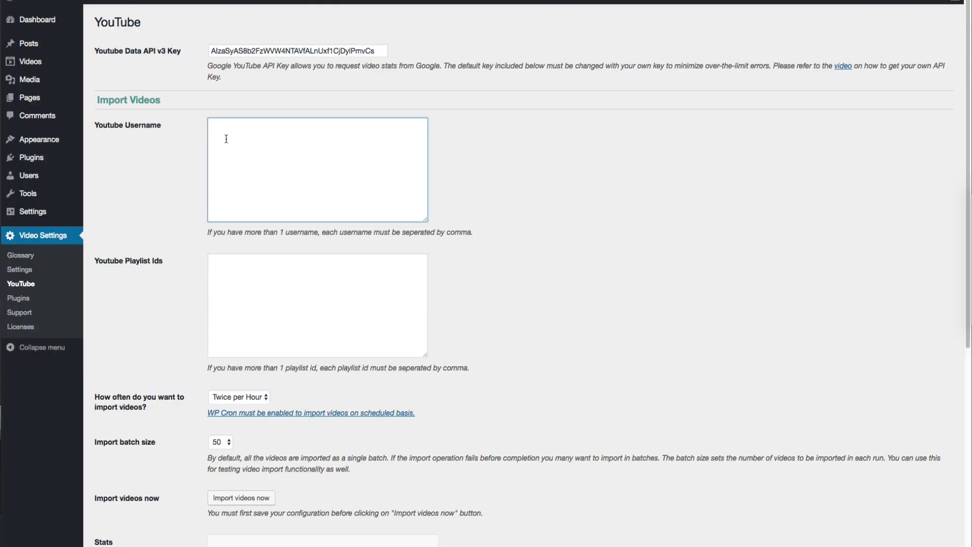
text(NBAGamesEST)
scroll(226, 138, down, 2)
scroll(213, 137, down, 1)
scroll(201, 136, down, 1)
scroll(190, 135, down, 1)
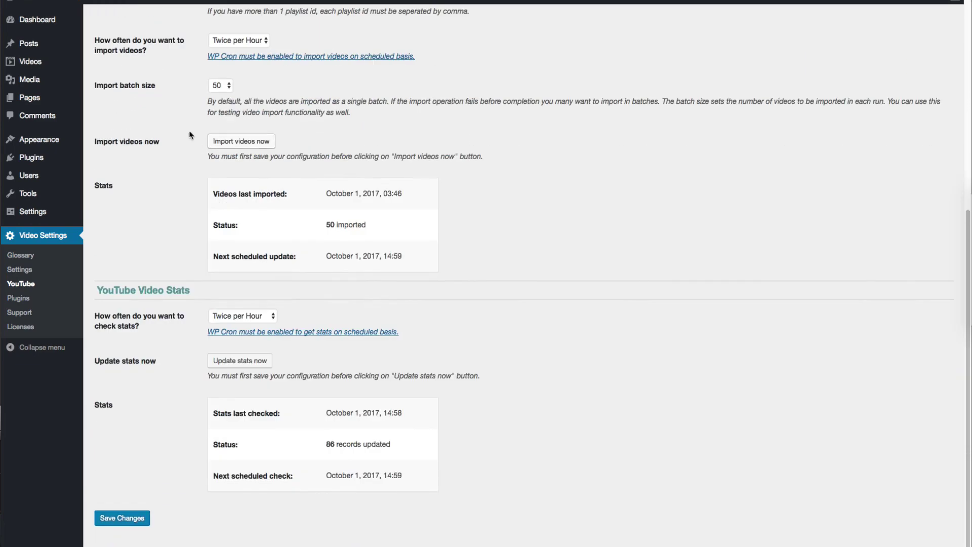
click(218, 84)
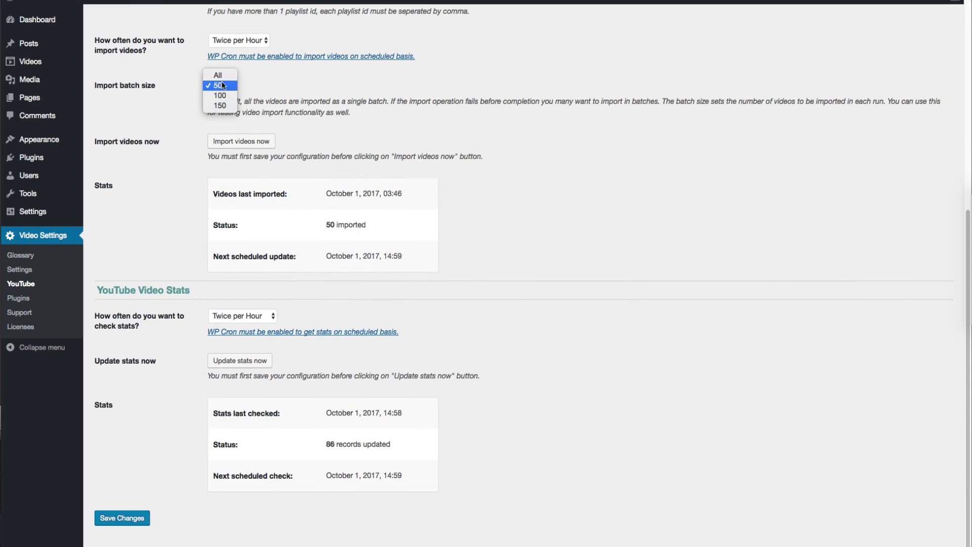
click(222, 85)
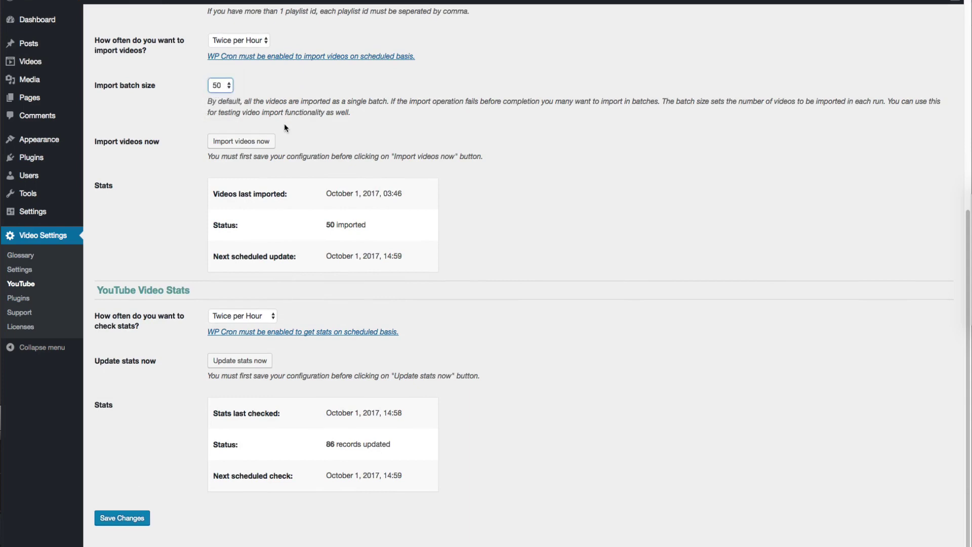
scroll(284, 123, down, 1)
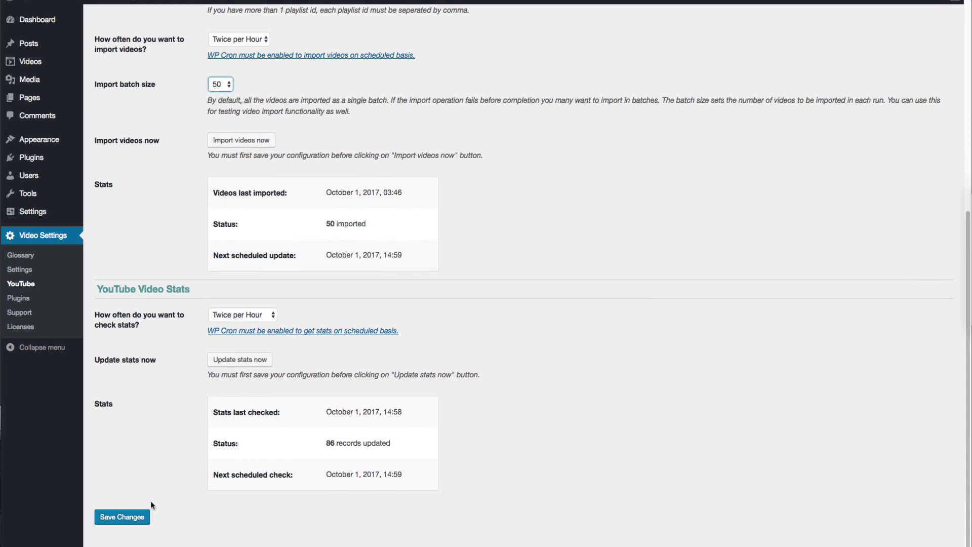
click(144, 518)
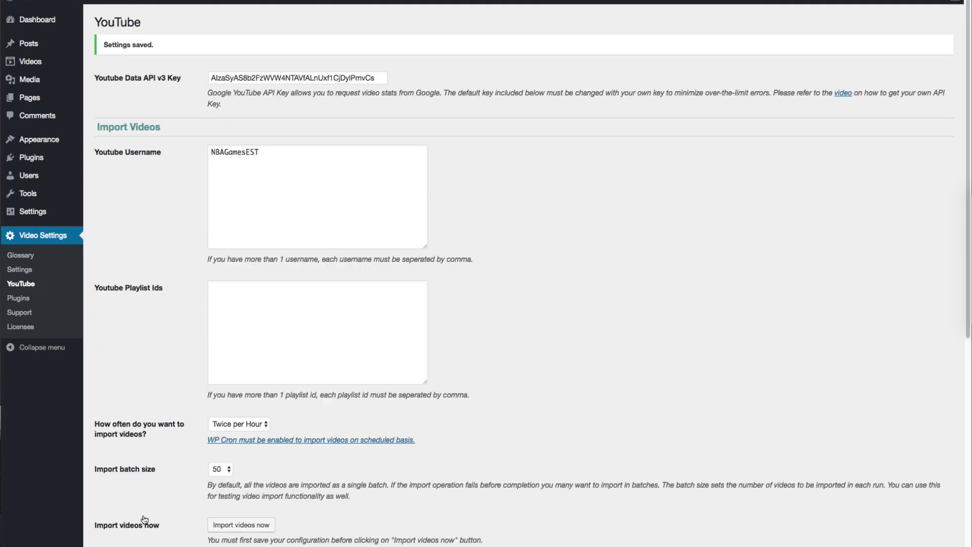
scroll(144, 519, down, 3)
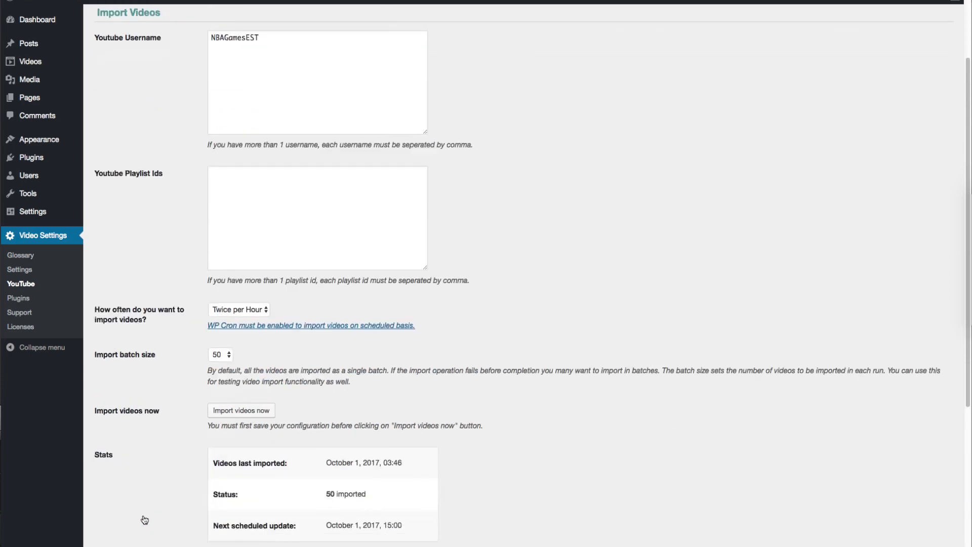
scroll(144, 519, down, 2)
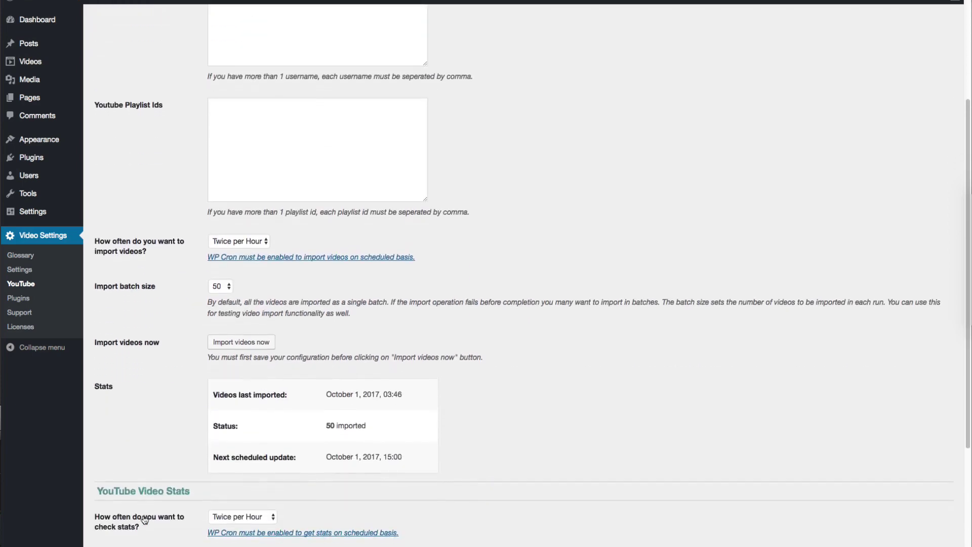
click(223, 342)
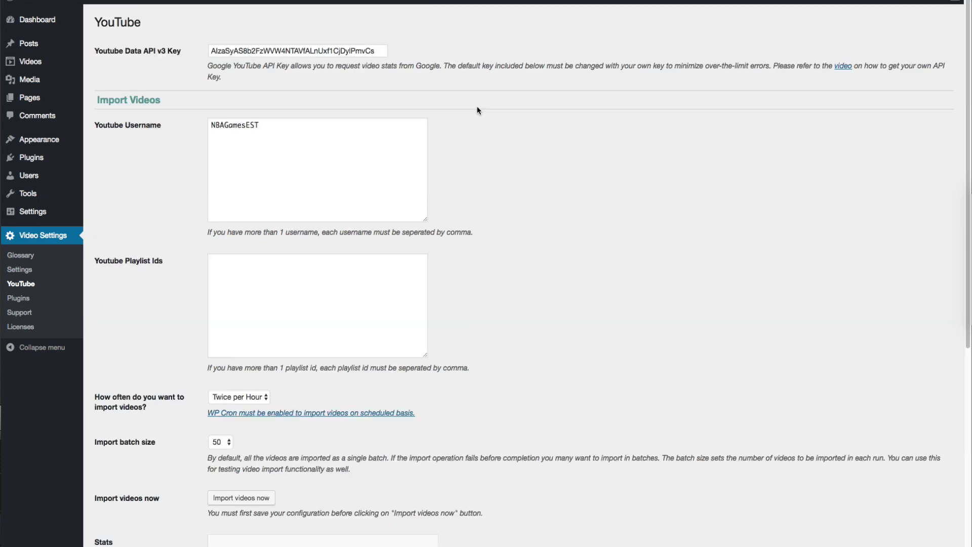
scroll(290, 191, down, 5)
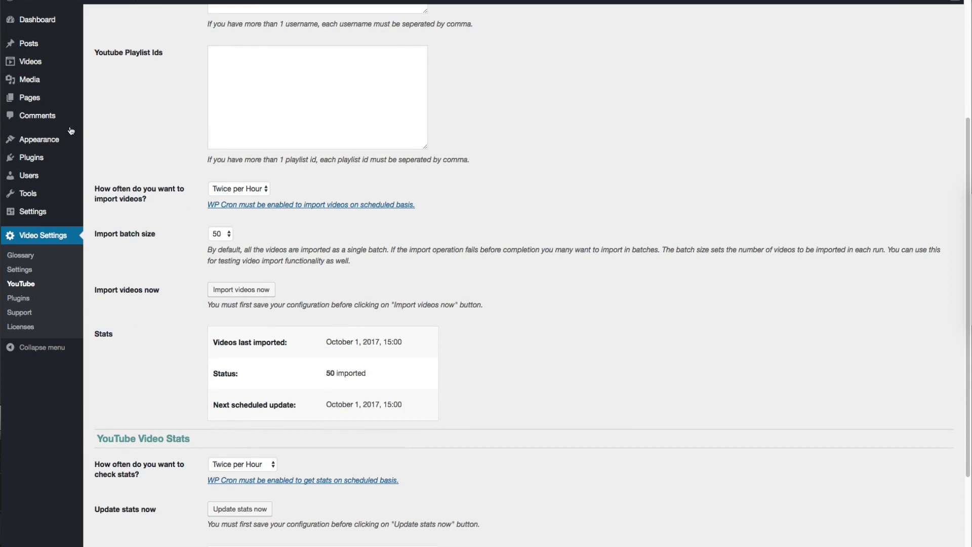
mouse_move(30, 62)
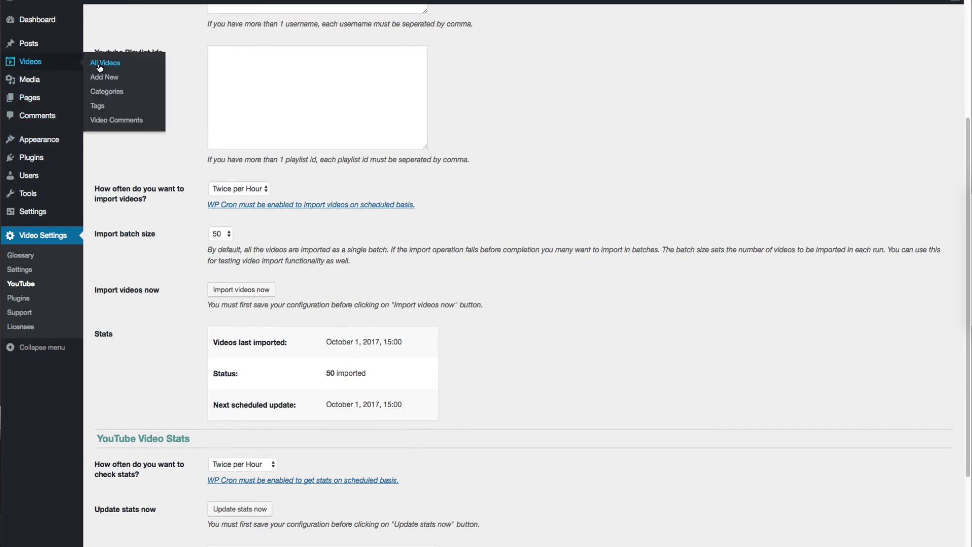
click(99, 67)
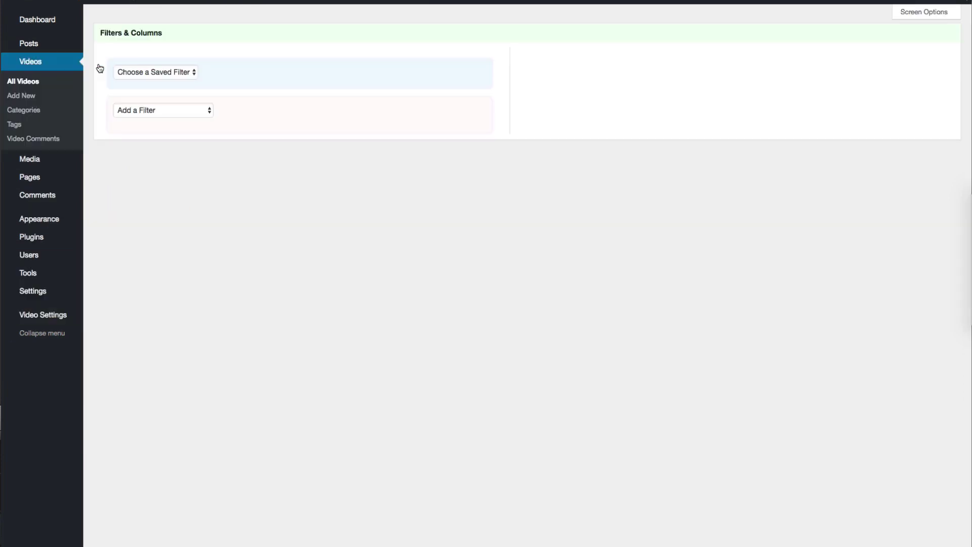
scroll(205, 343, down, 3)
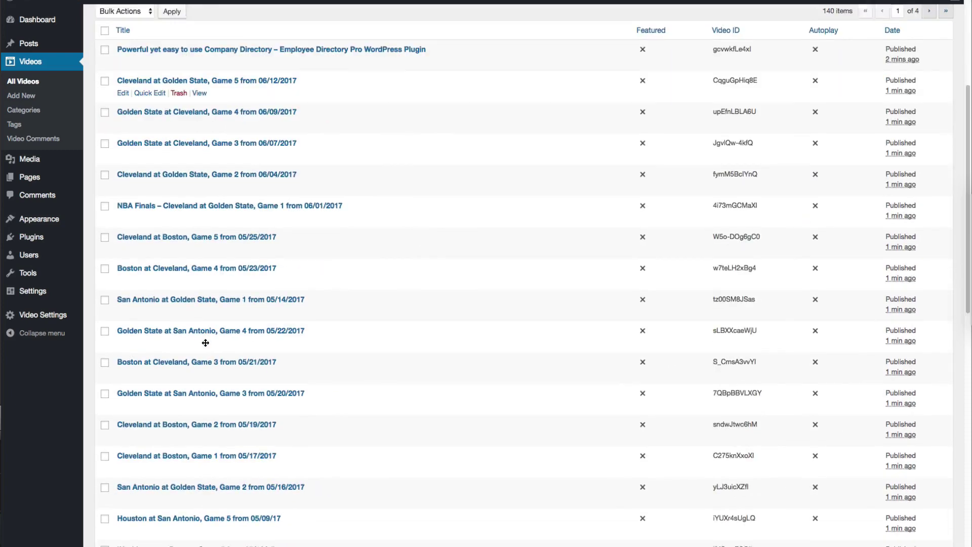
scroll(205, 343, down, 1)
scroll(205, 342, down, 2)
scroll(205, 344, down, 3)
scroll(205, 344, down, 3)
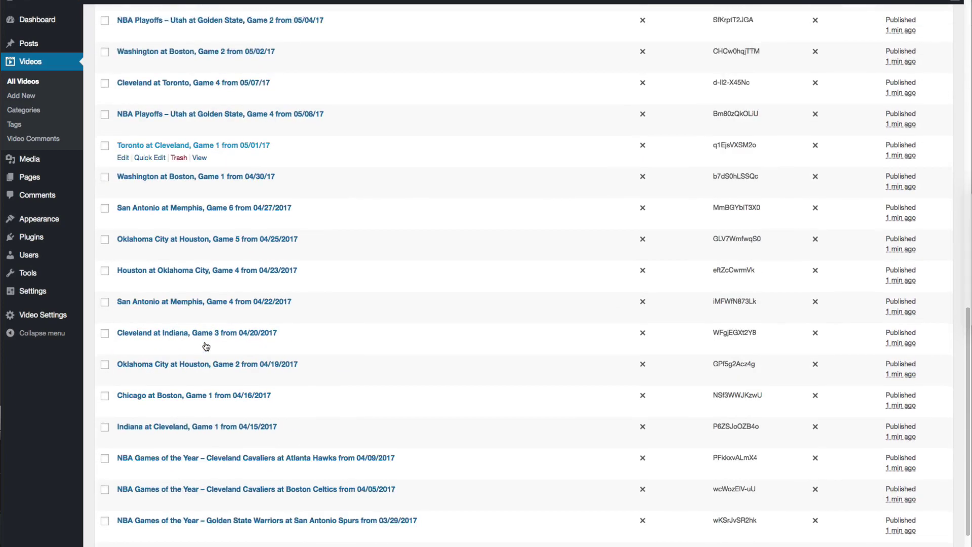
scroll(206, 345, down, 2)
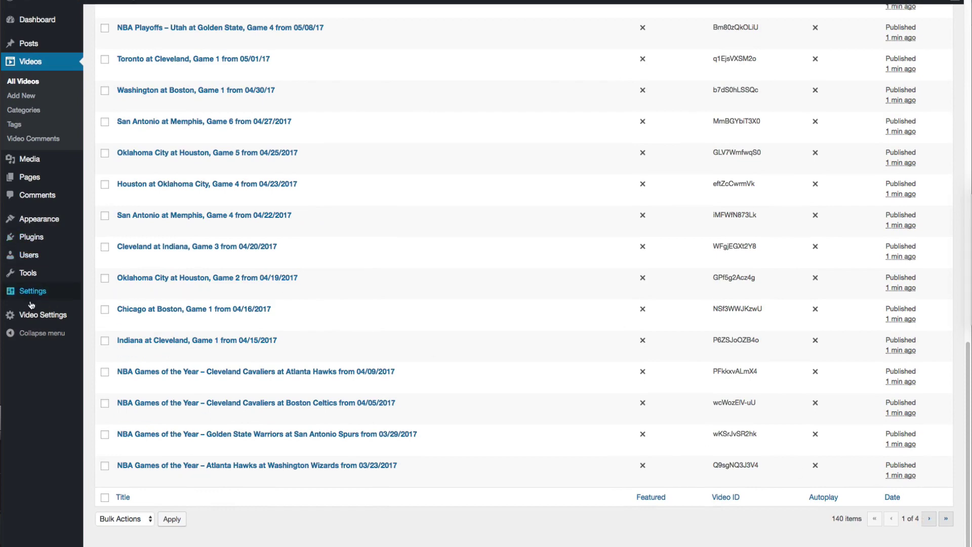
mouse_move(43, 314)
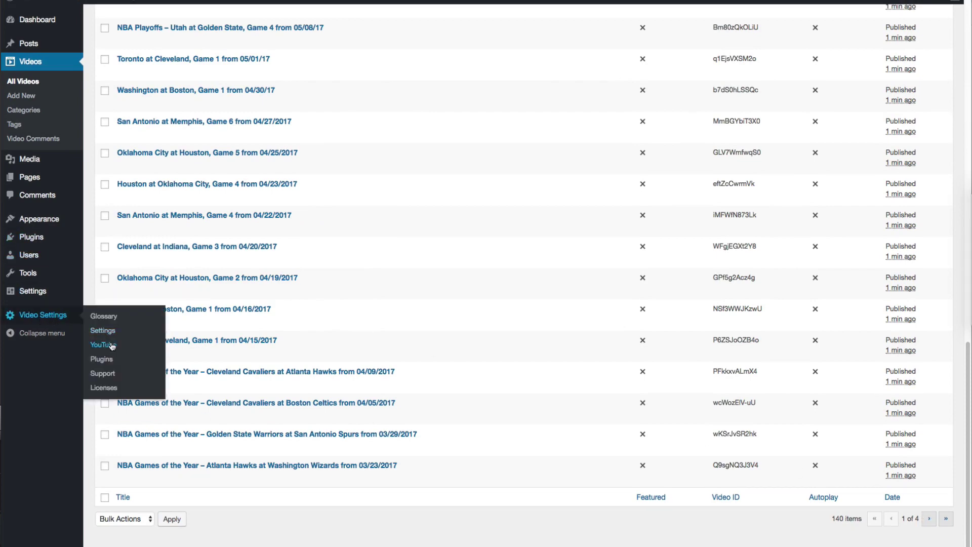
click(104, 345)
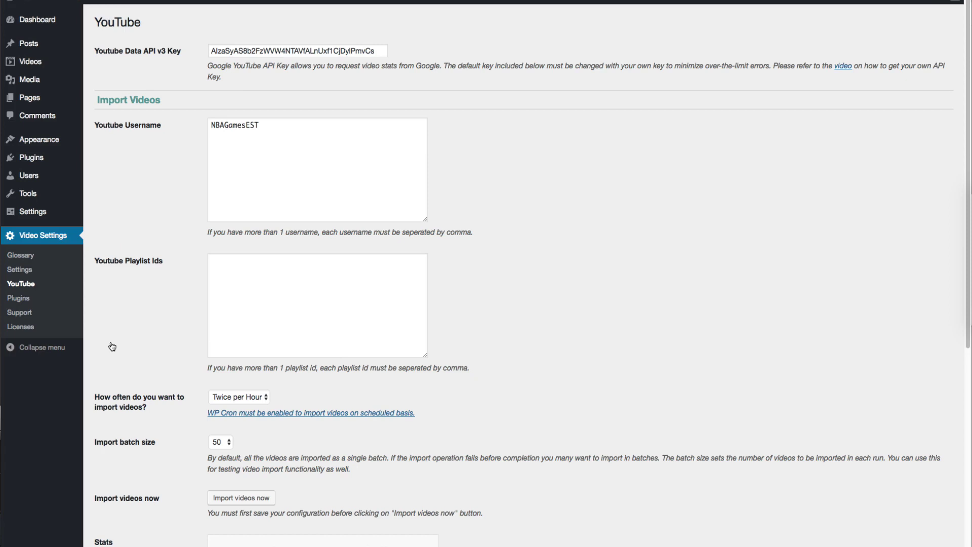
scroll(112, 347, down, 1)
scroll(141, 333, down, 2)
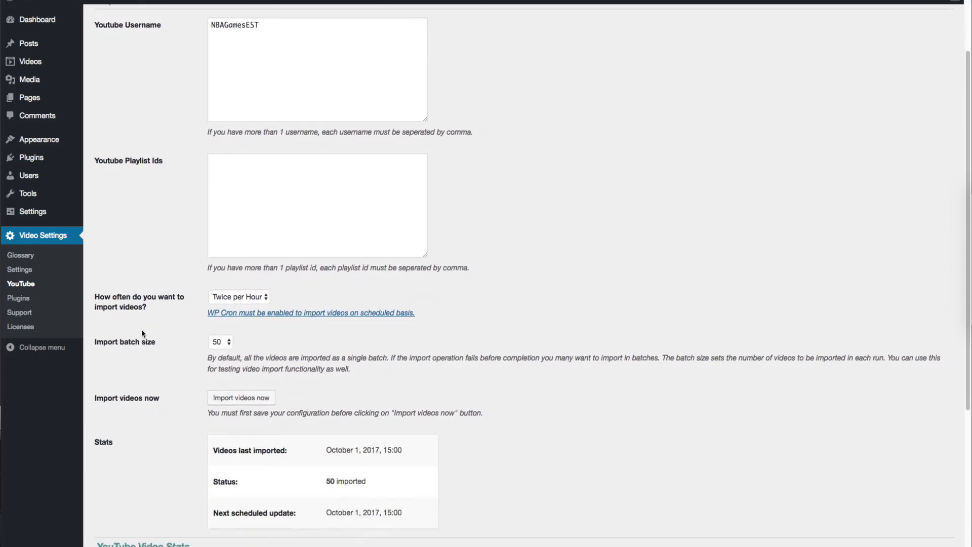
Review the import frequency dropdown and keep it at Twice per Hour.
click(232, 299)
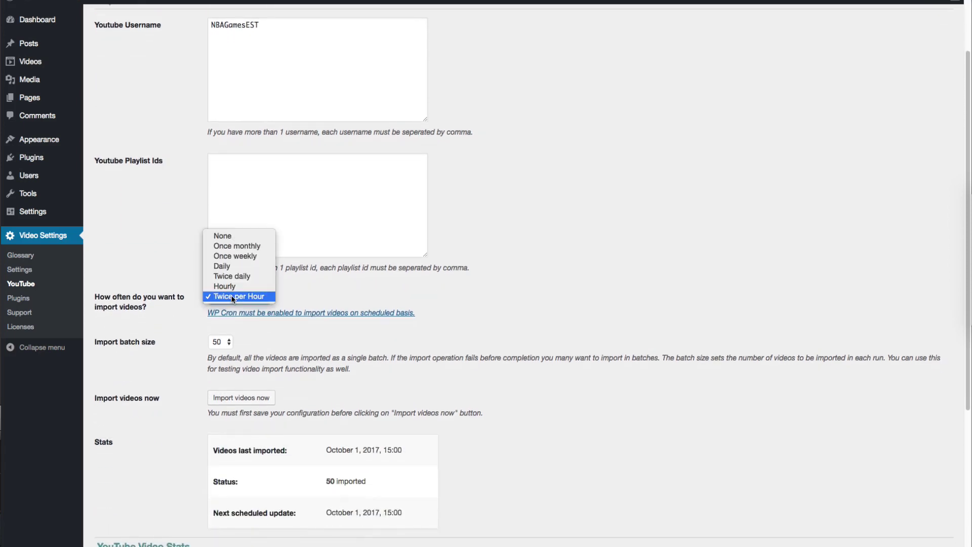
click(232, 297)
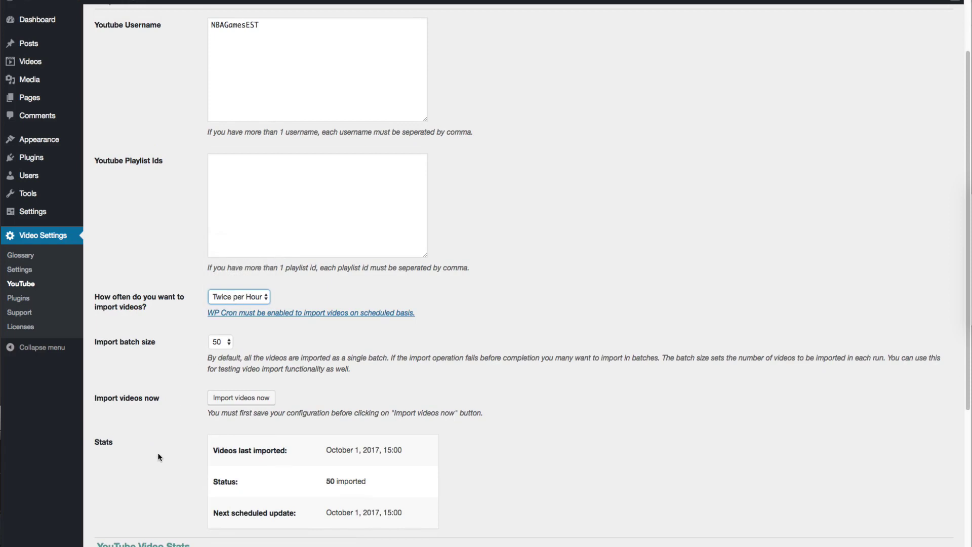
scroll(154, 475, down, 2)
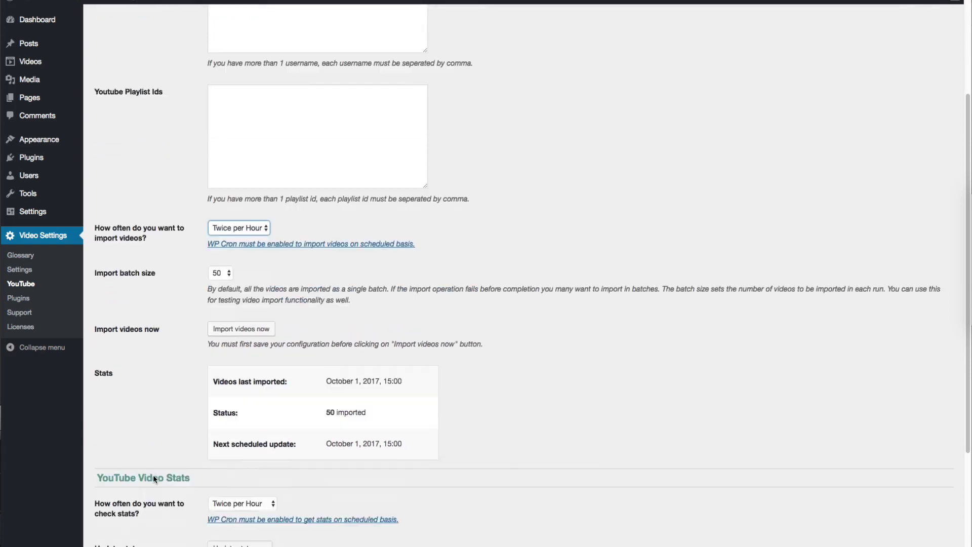
scroll(154, 475, down, 3)
scroll(153, 476, down, 3)
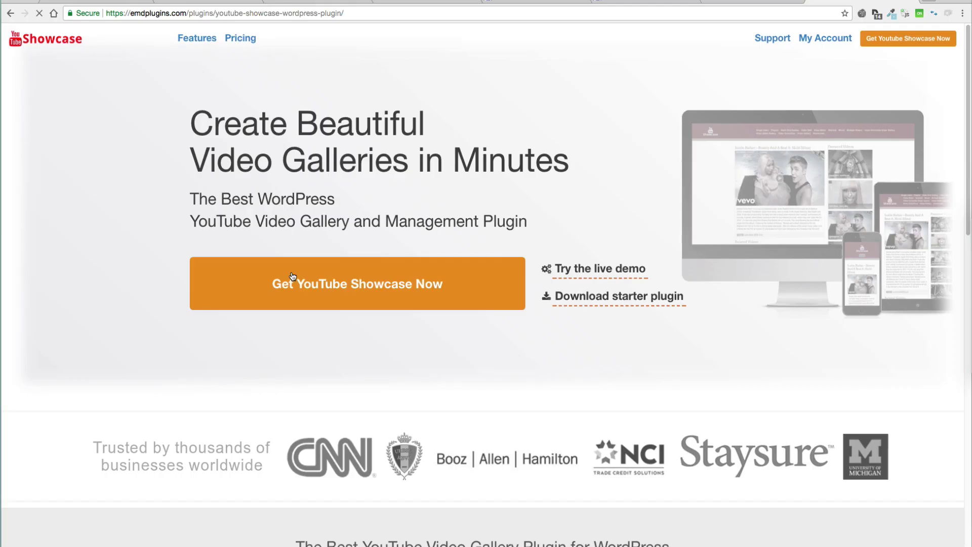
View the plugin's pricing page with its free-versus-Pro feature comparison.
click(292, 276)
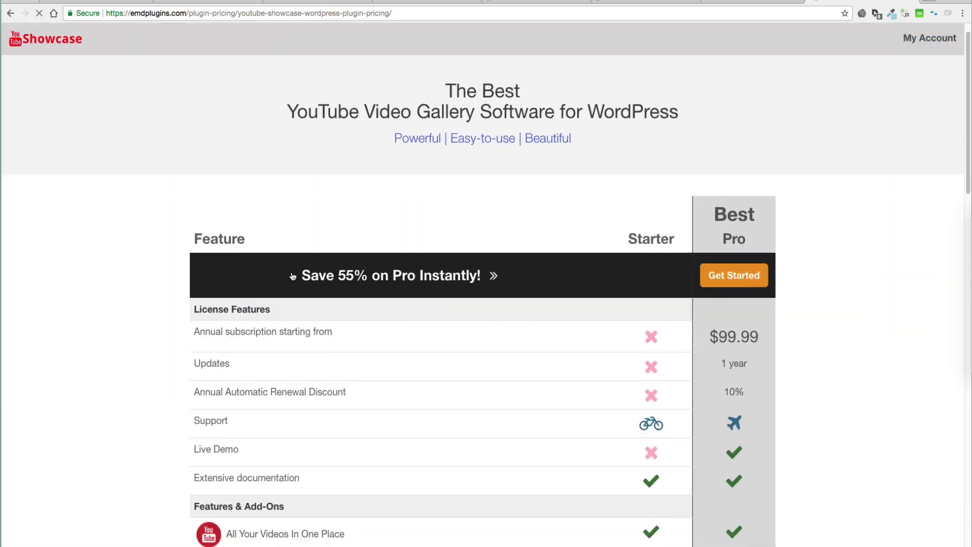
scroll(292, 276, down, 1)
scroll(291, 276, down, 3)
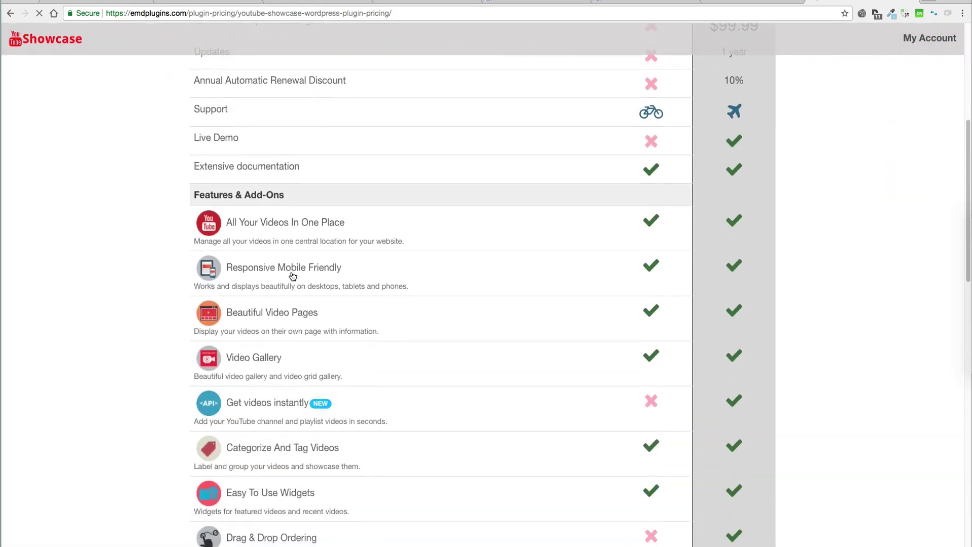
scroll(292, 275, down, 2)
scroll(292, 276, down, 1)
scroll(293, 276, down, 3)
scroll(292, 275, down, 1)
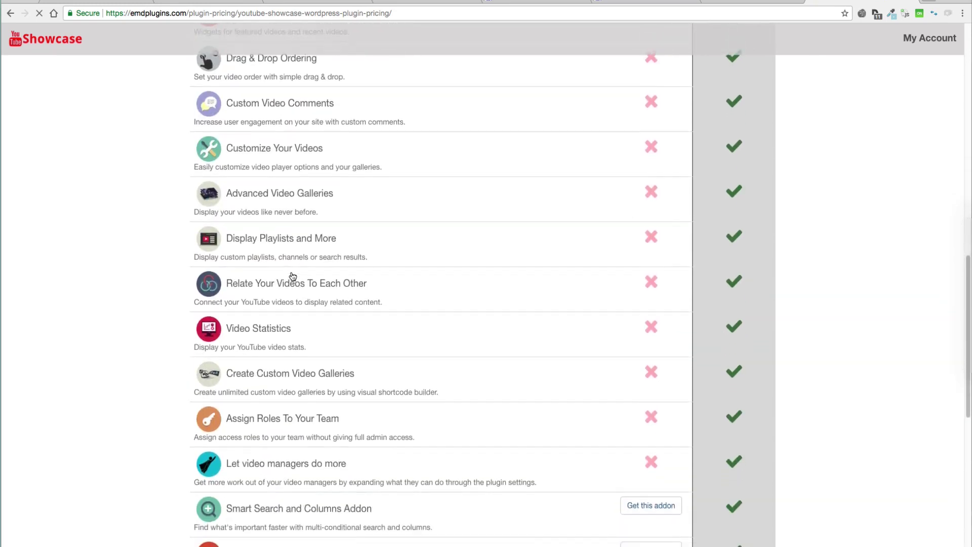
scroll(292, 276, down, 2)
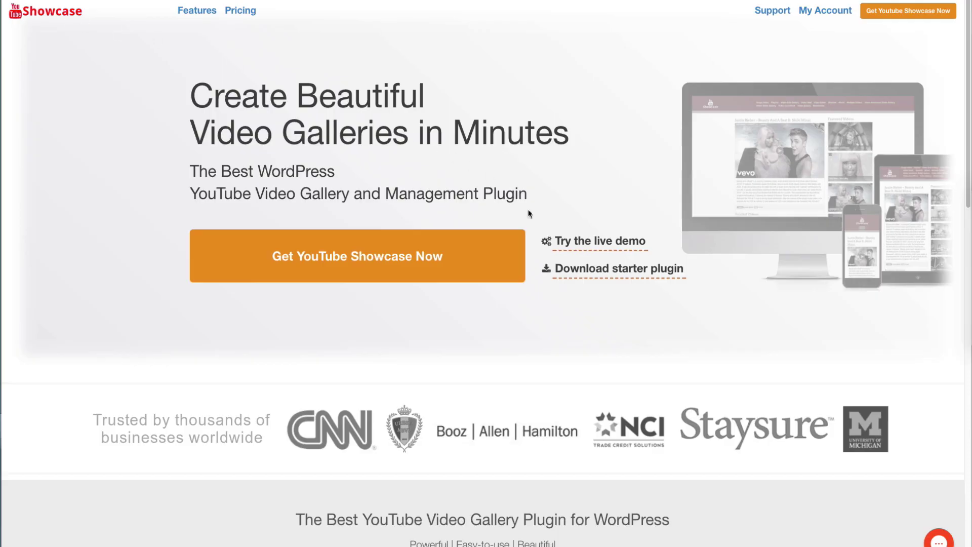
Launch the live demo, rotate the carousel to Drunk in Love, and feature Pills N Potions in the player.
click(565, 246)
scroll(564, 245, down, 2)
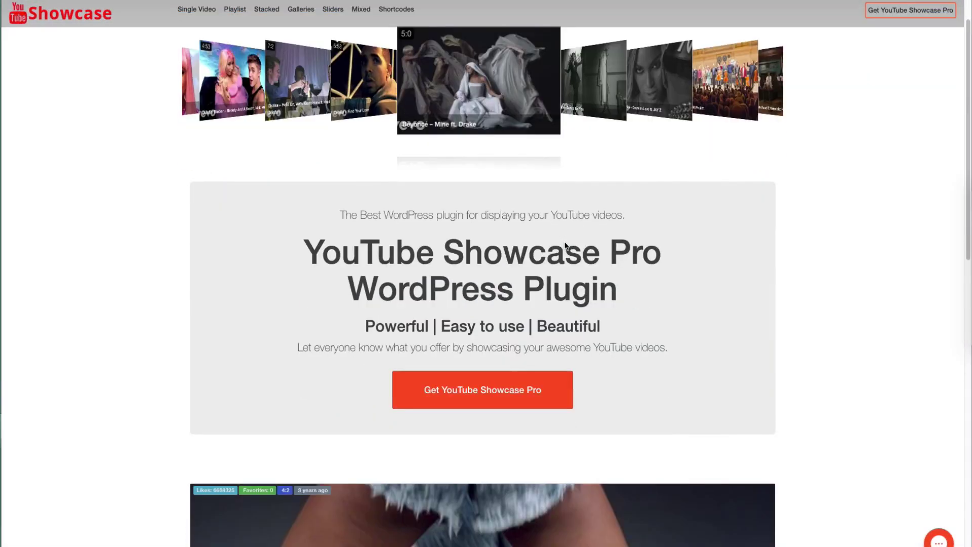
scroll(565, 243, up, 2)
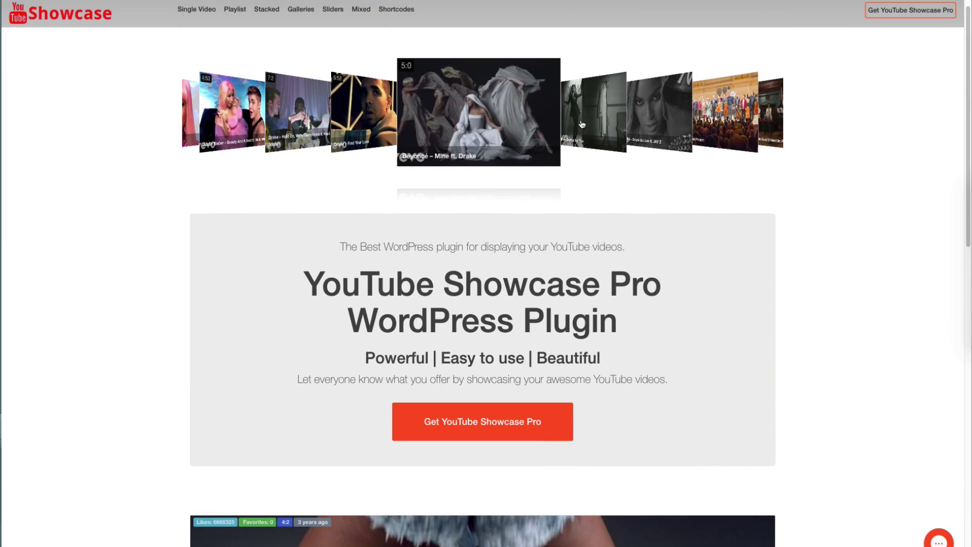
click(581, 124)
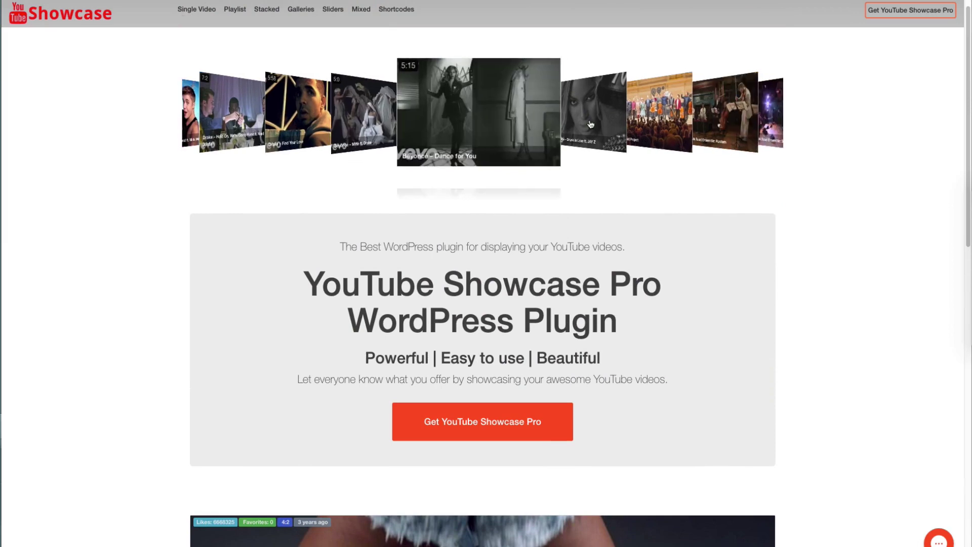
click(590, 124)
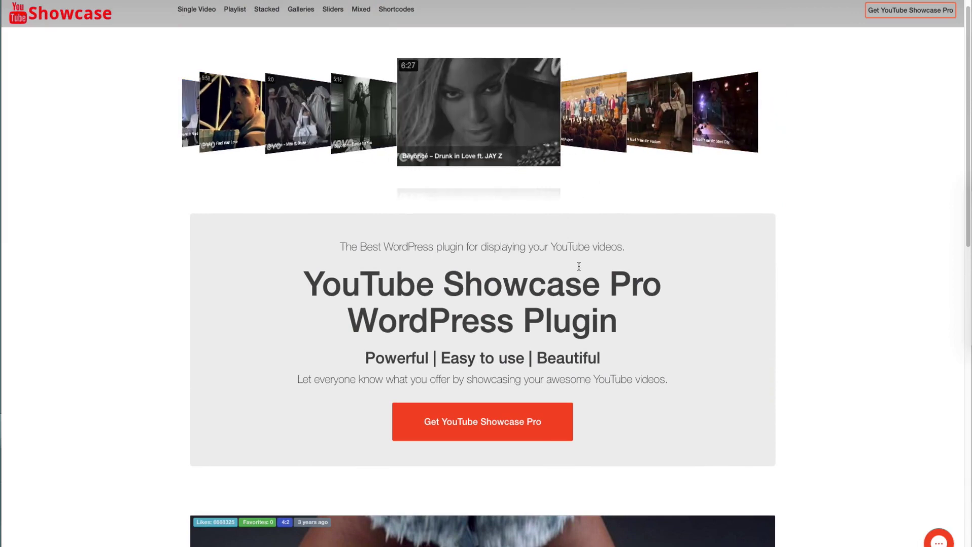
scroll(578, 265, down, 1)
scroll(577, 265, down, 1)
scroll(579, 265, down, 3)
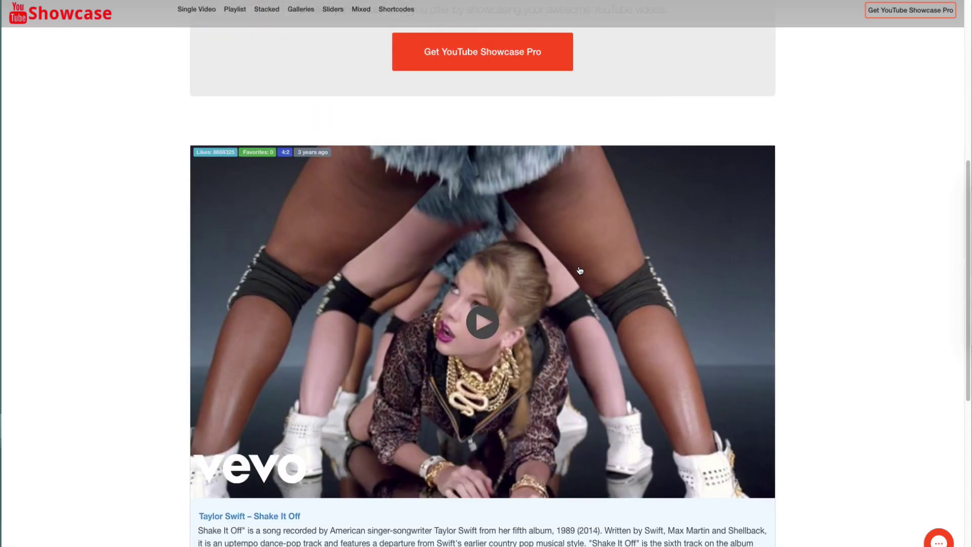
scroll(578, 271, down, 2)
scroll(579, 270, down, 4)
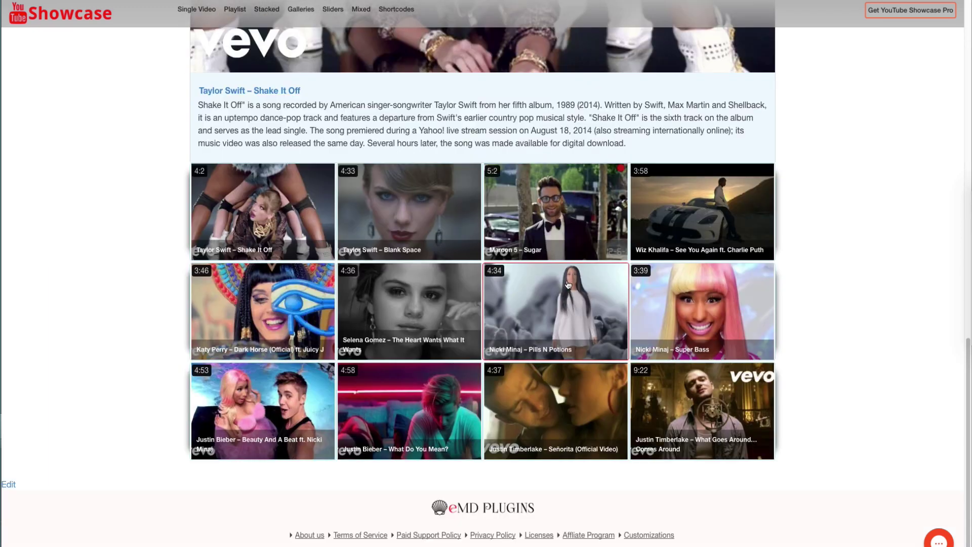
click(558, 304)
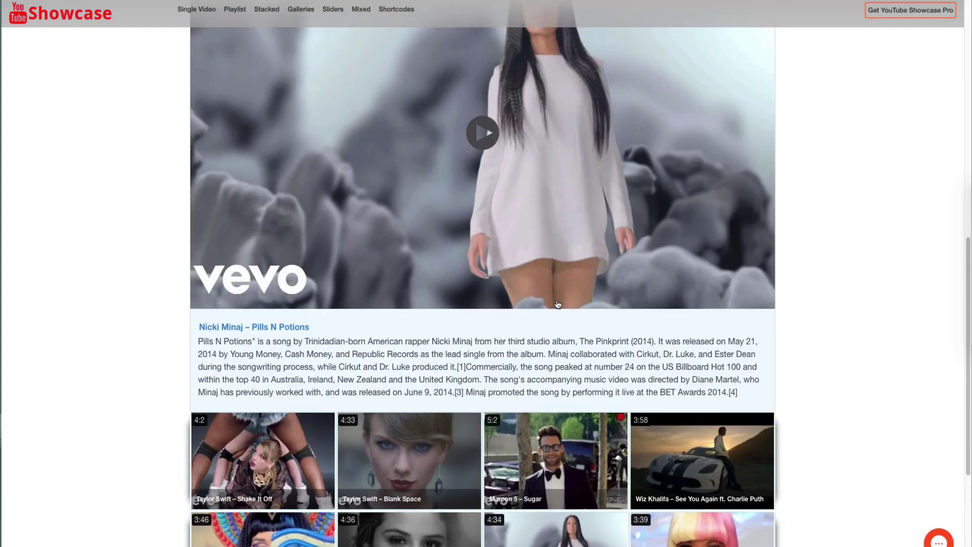
scroll(557, 304, up, 5)
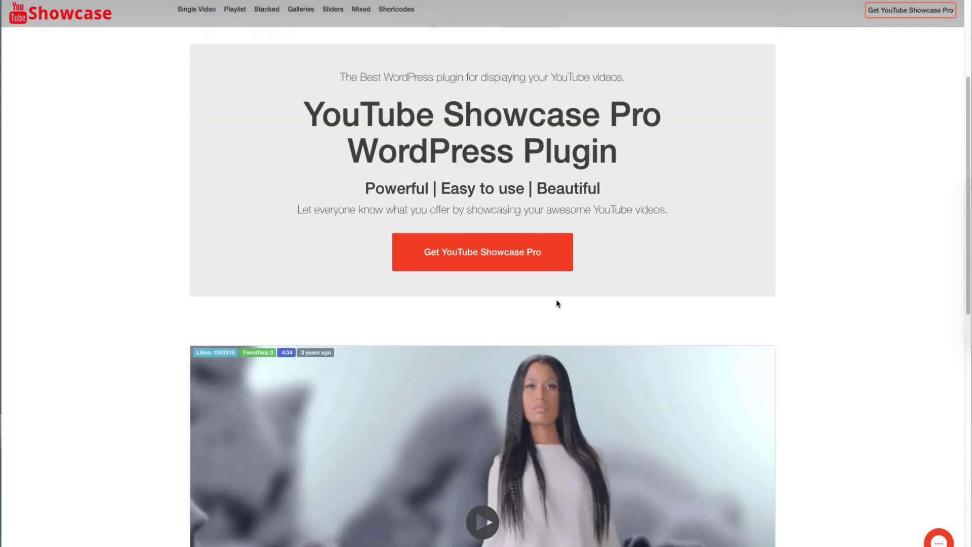
scroll(557, 304, up, 3)
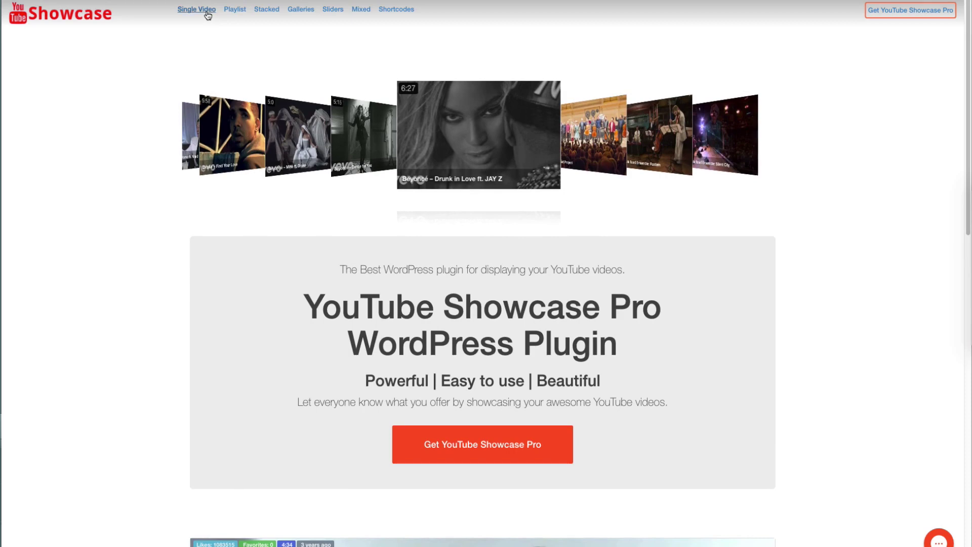
Tour the Single Video layout with Katy Perry – Roar, then the Playlist and Stacked layouts.
click(206, 12)
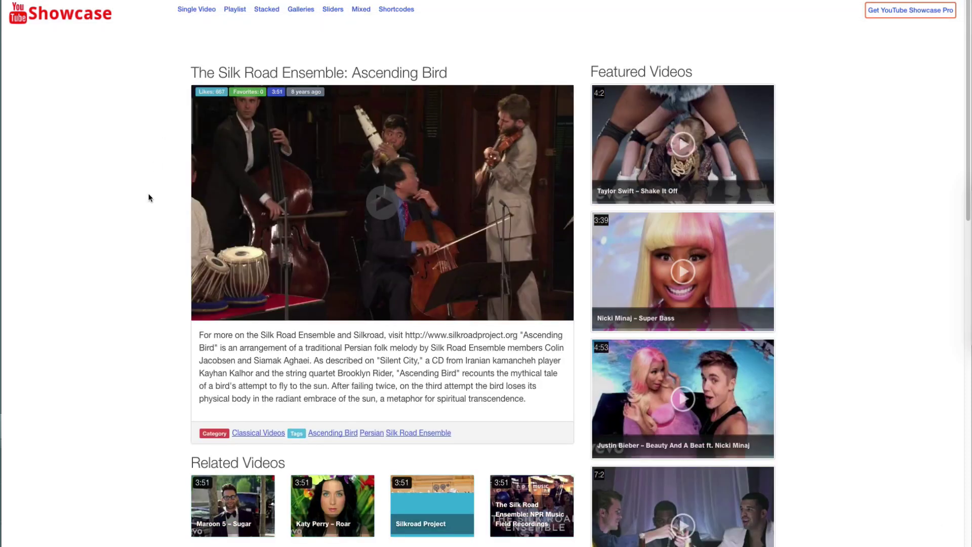
scroll(149, 197, down, 1)
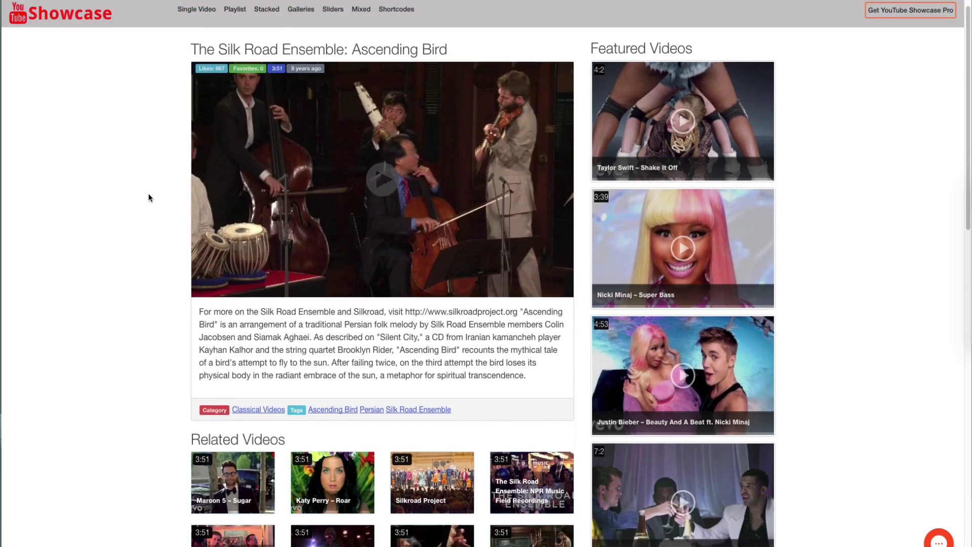
click(341, 492)
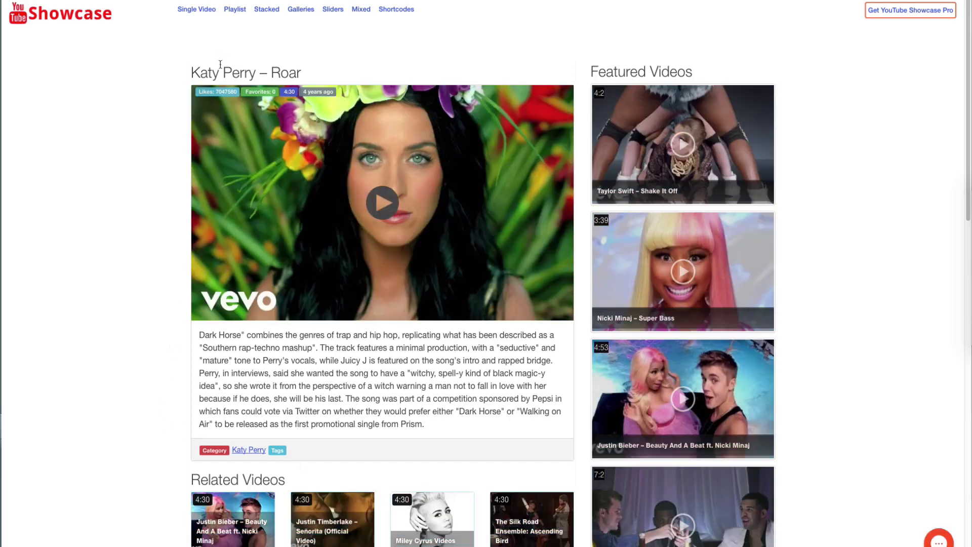
click(234, 12)
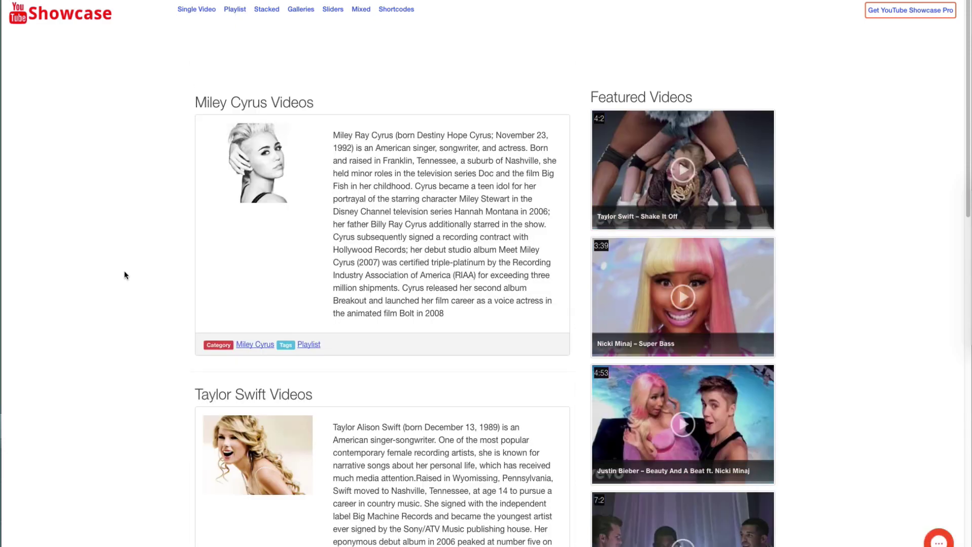
click(265, 12)
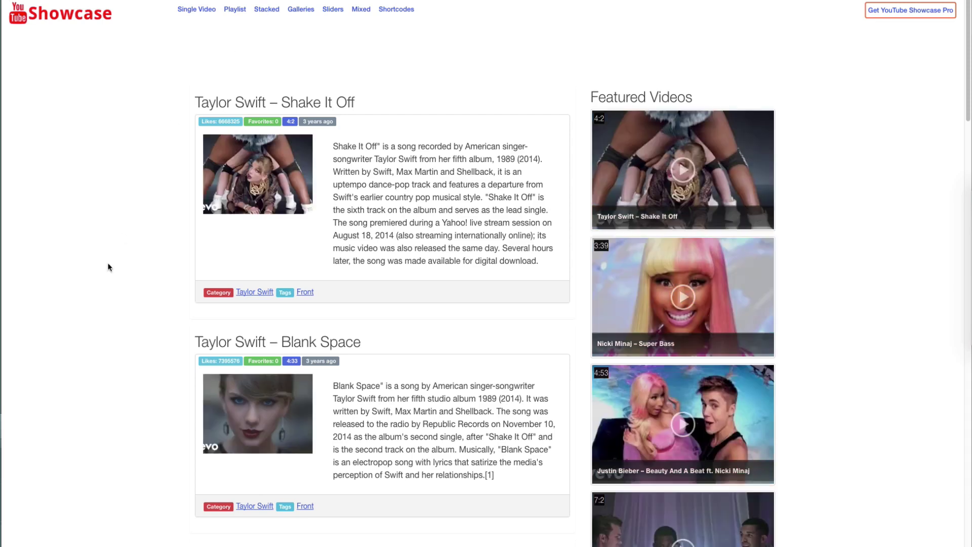
scroll(109, 266, down, 2)
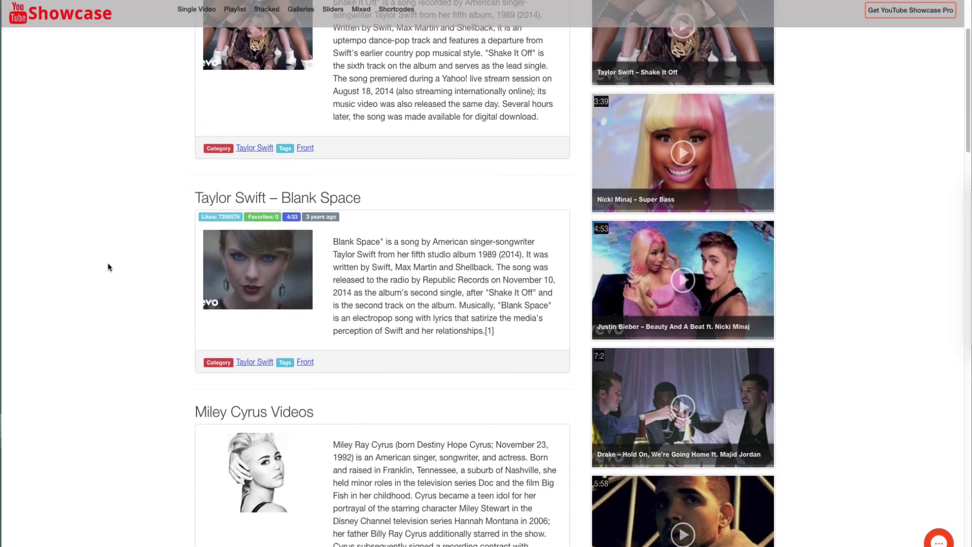
scroll(109, 266, up, 2)
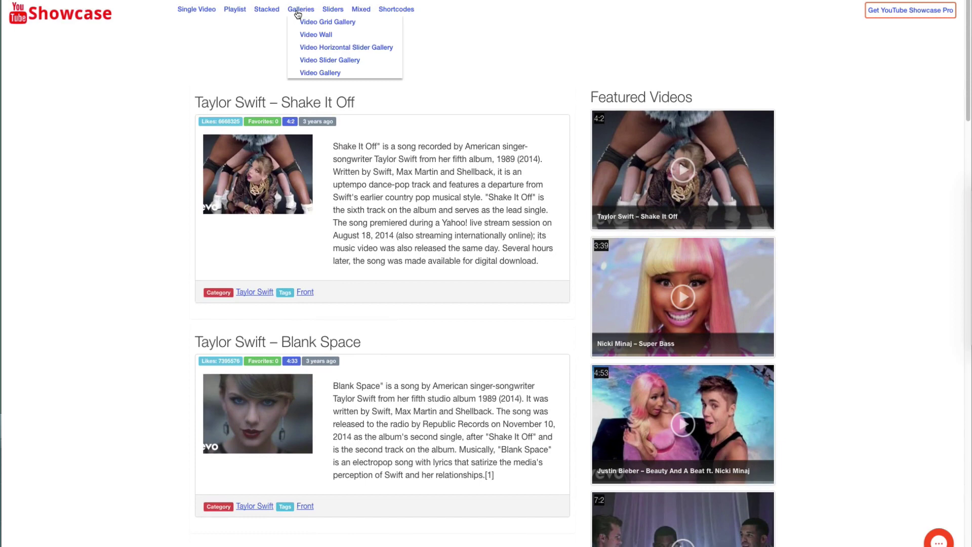
Page to the grid gallery's second page and preview Drake – Hotline Bling in a popup.
click(305, 24)
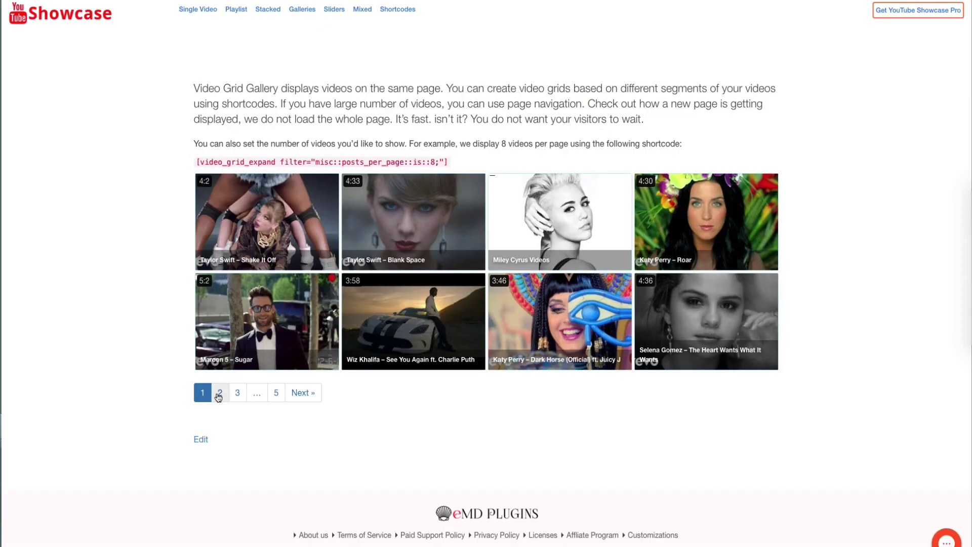
click(219, 392)
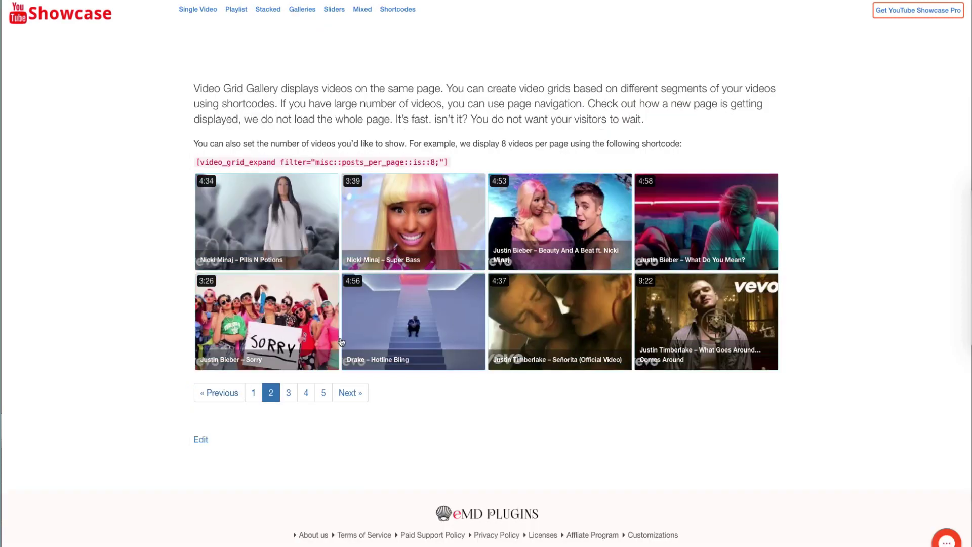
click(385, 322)
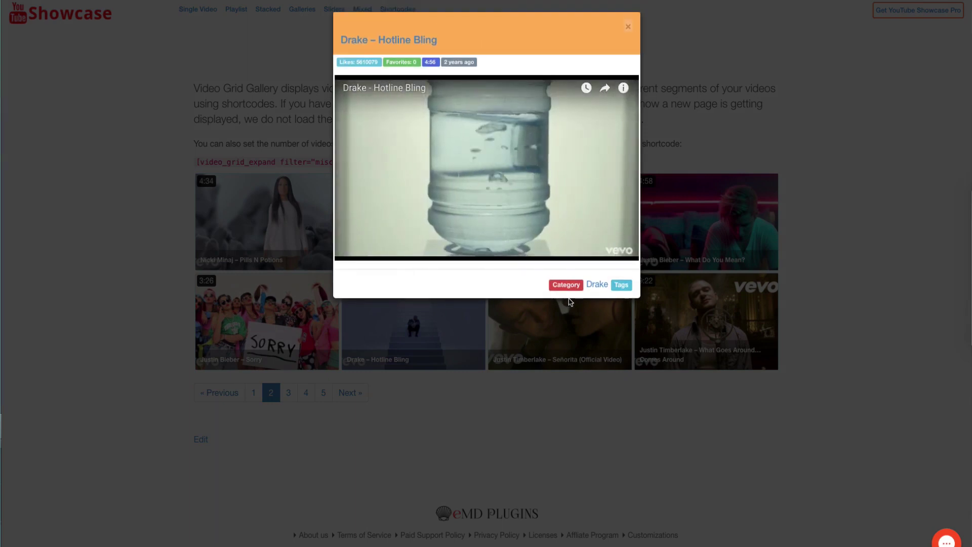
click(628, 27)
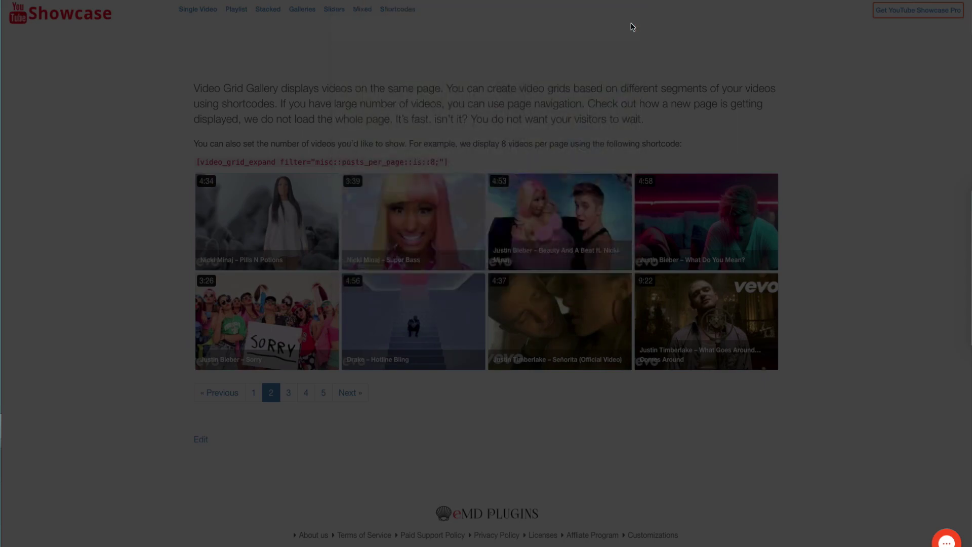
mouse_move(334, 9)
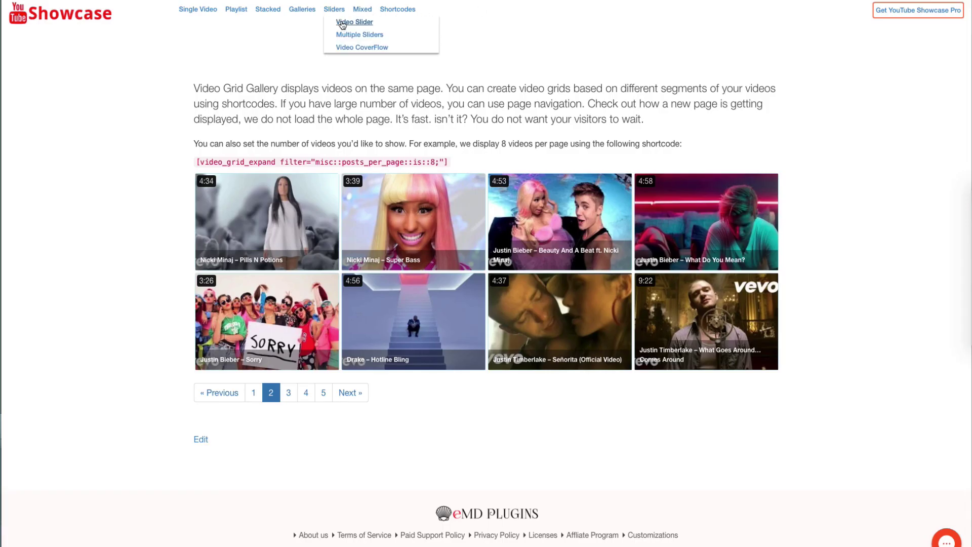
View the Video Slider demo and advance it to the next set of videos.
click(343, 25)
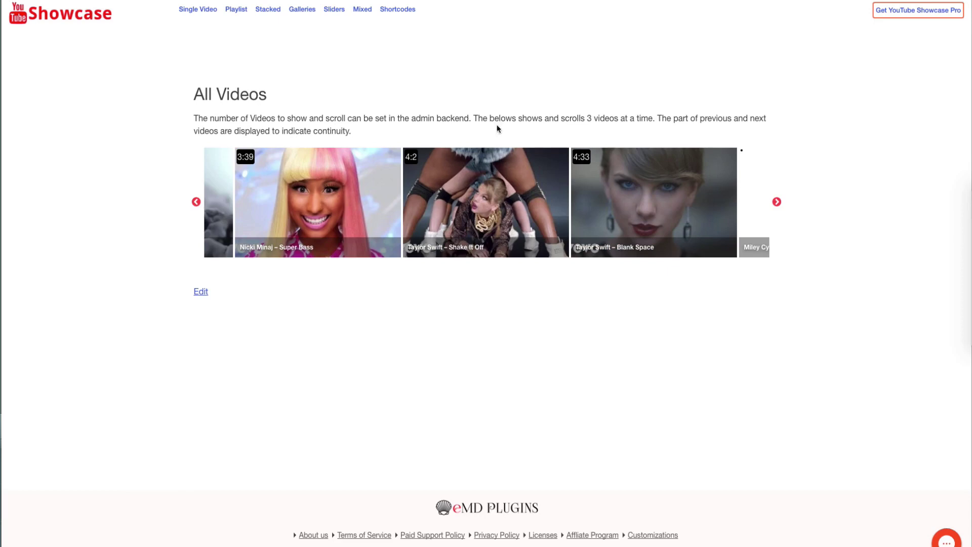
click(776, 202)
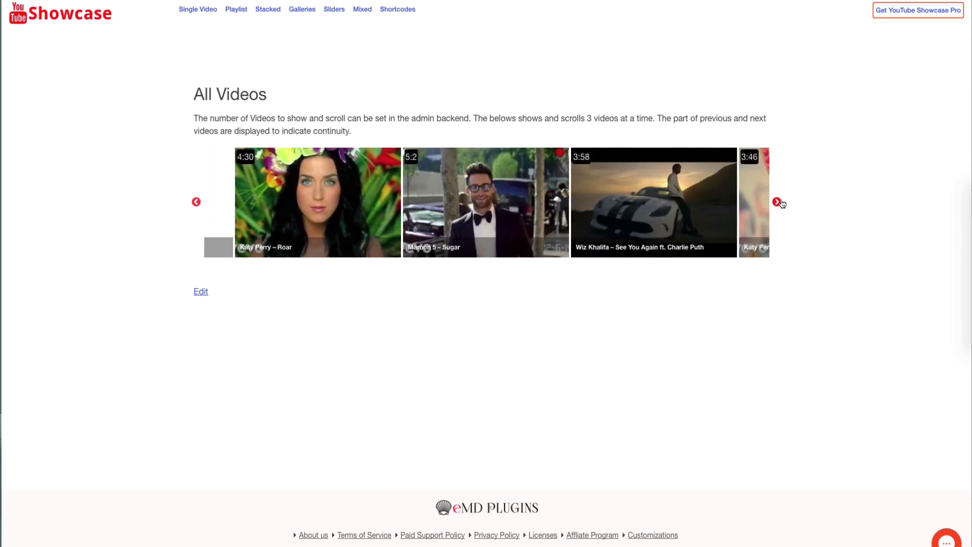
Show the Mixed layouts page and search its video wall for 'Tay' to leave the Taylor Swift videos.
click(365, 17)
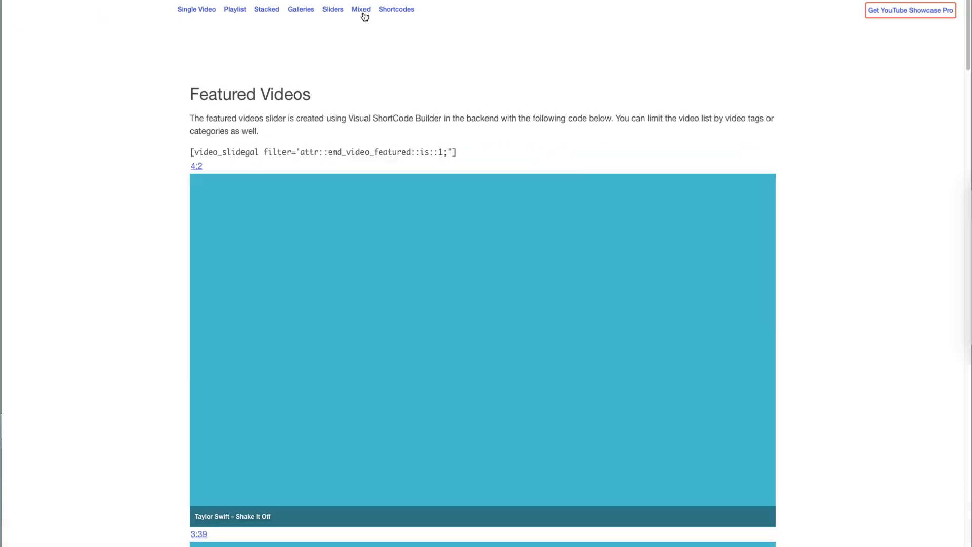
scroll(132, 261, down, 2)
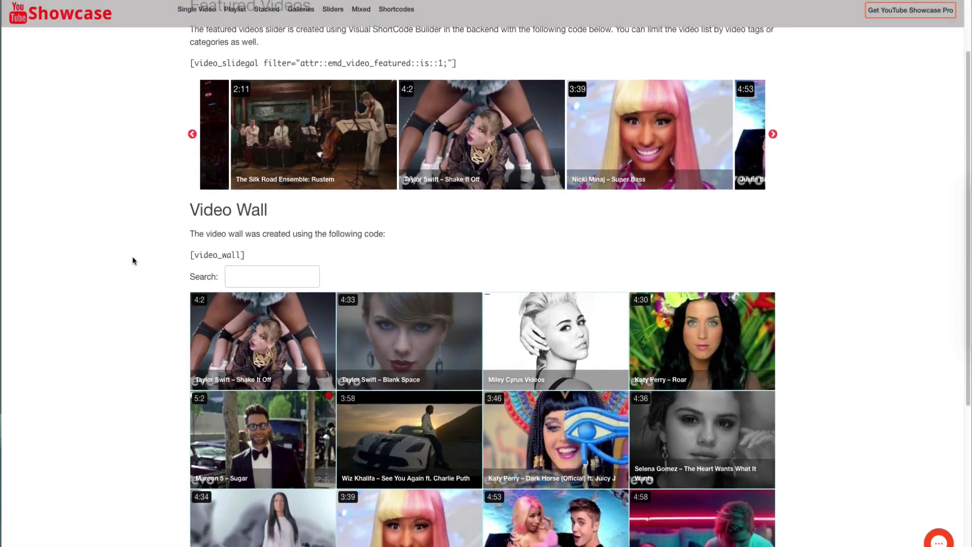
scroll(132, 261, down, 1)
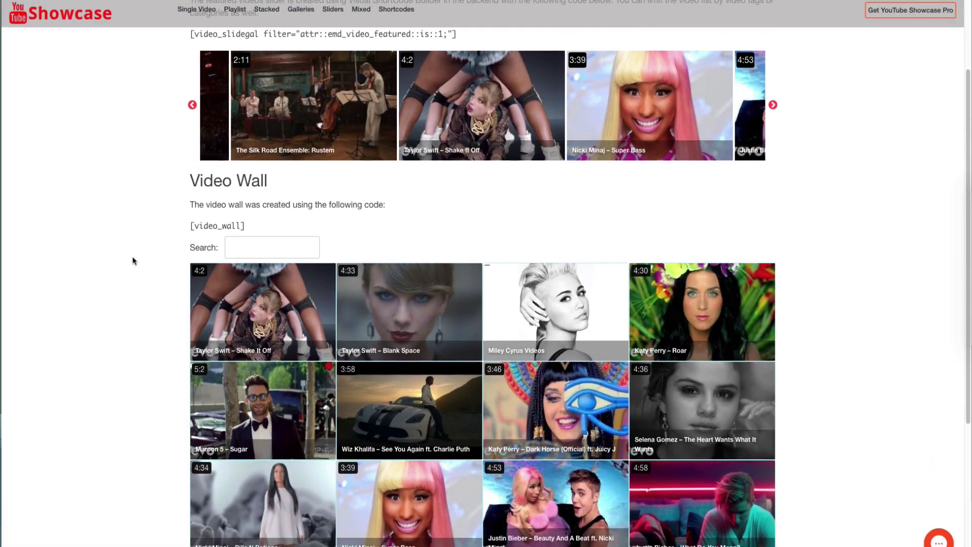
click(260, 242)
text(Tay)
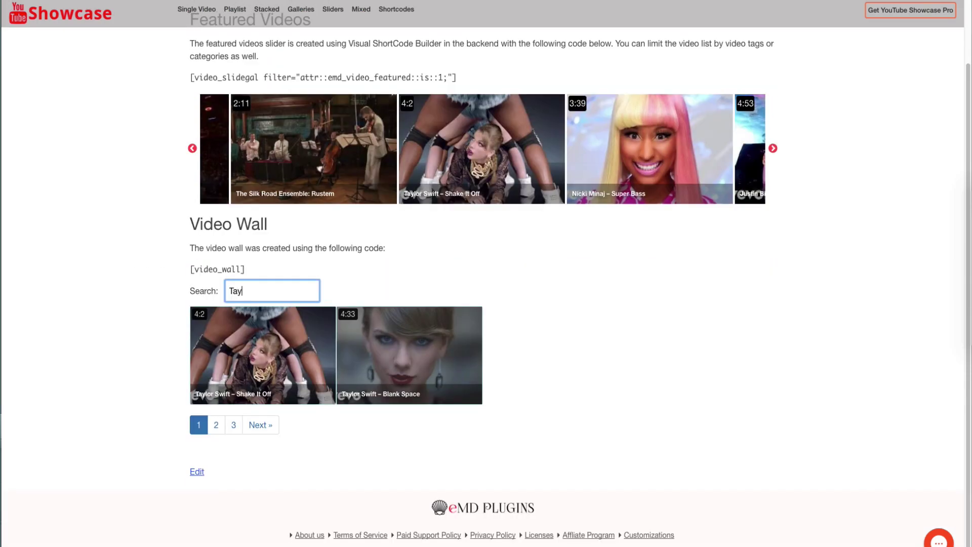